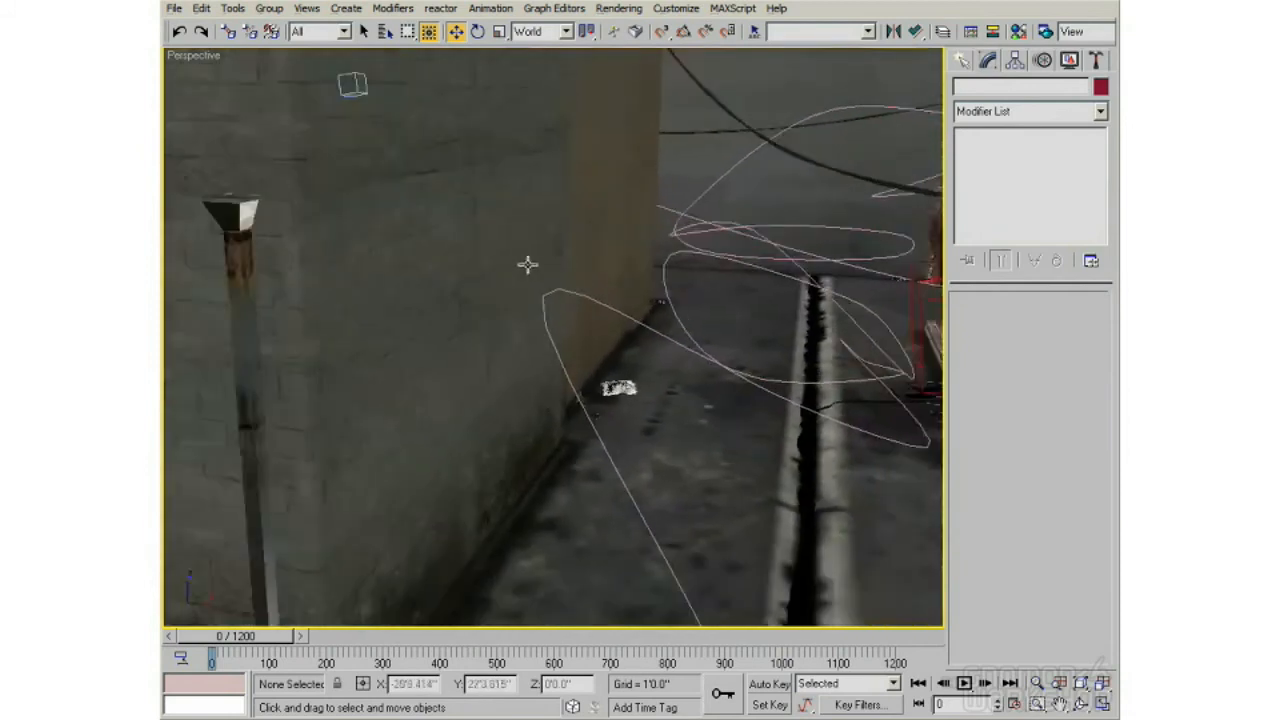
Step: Select the grocery bag beside the block wall at frame 0 and review the Time Configuration settings
scroll(531, 270, down, 8)
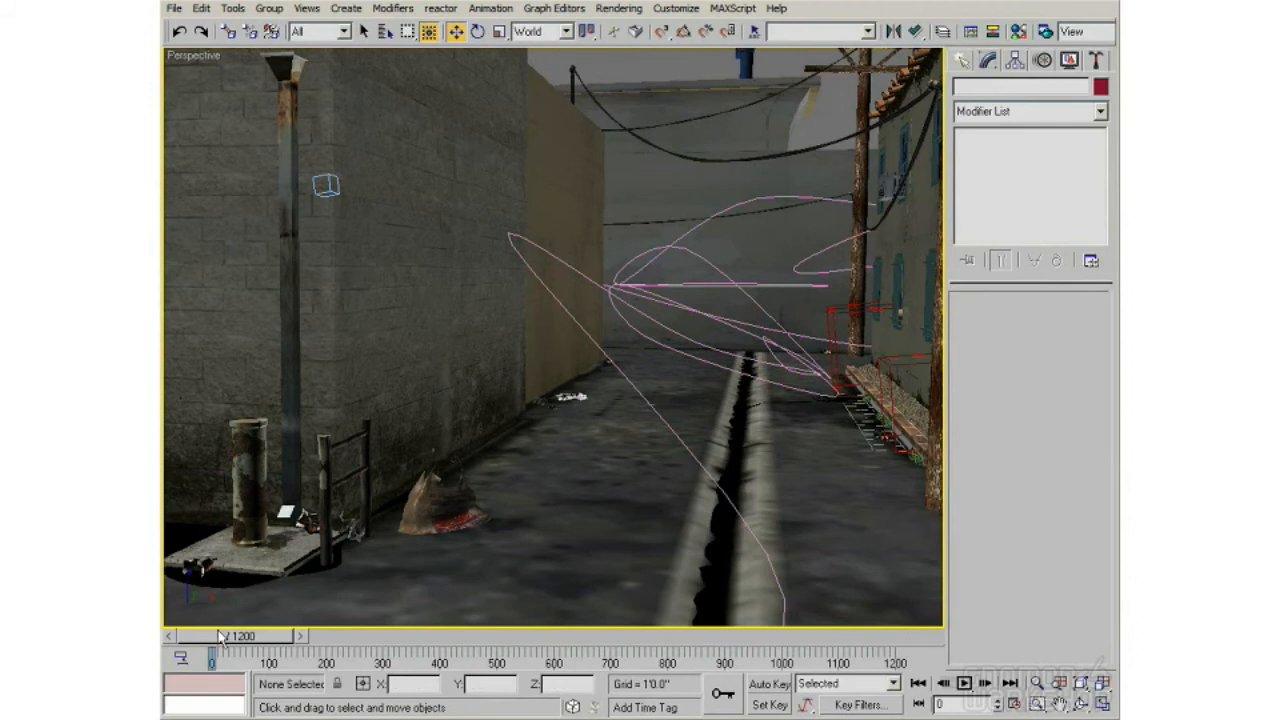
mouse_move(228, 640)
mouse_down()
mouse_move(605, 637)
mouse_move(212, 637)
mouse_up()
key(w)
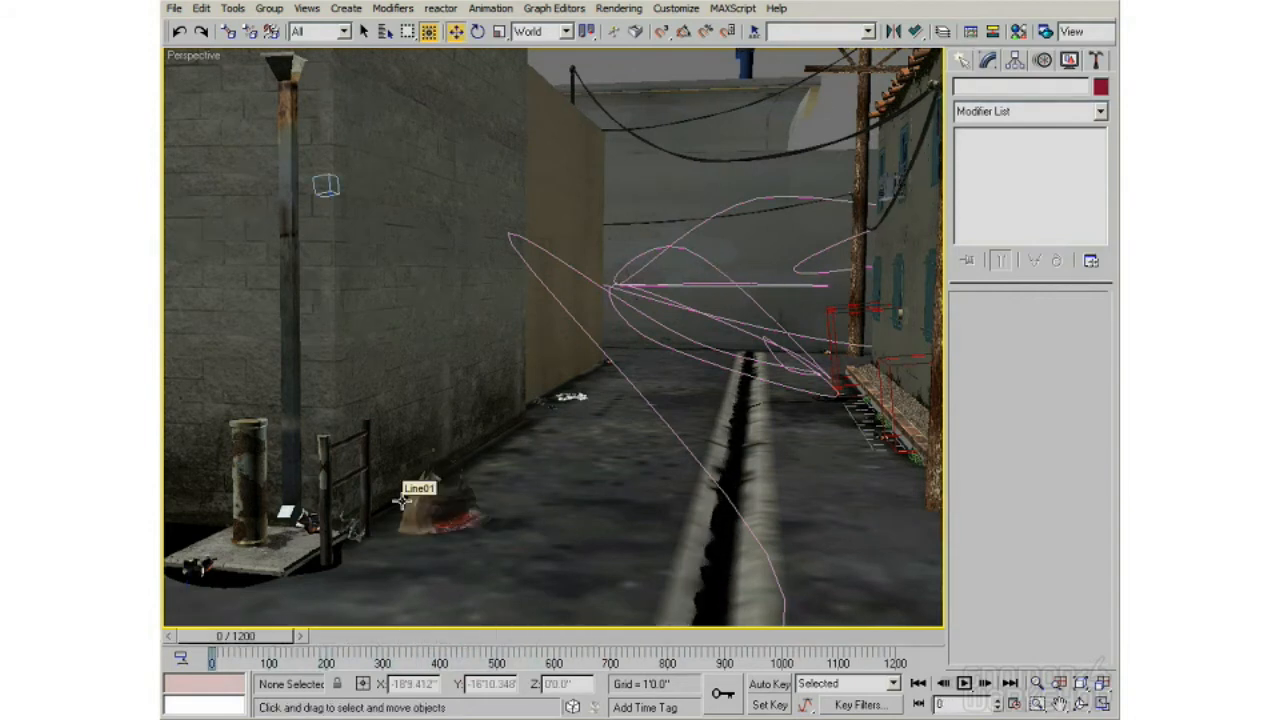
key(q)
click(405, 500)
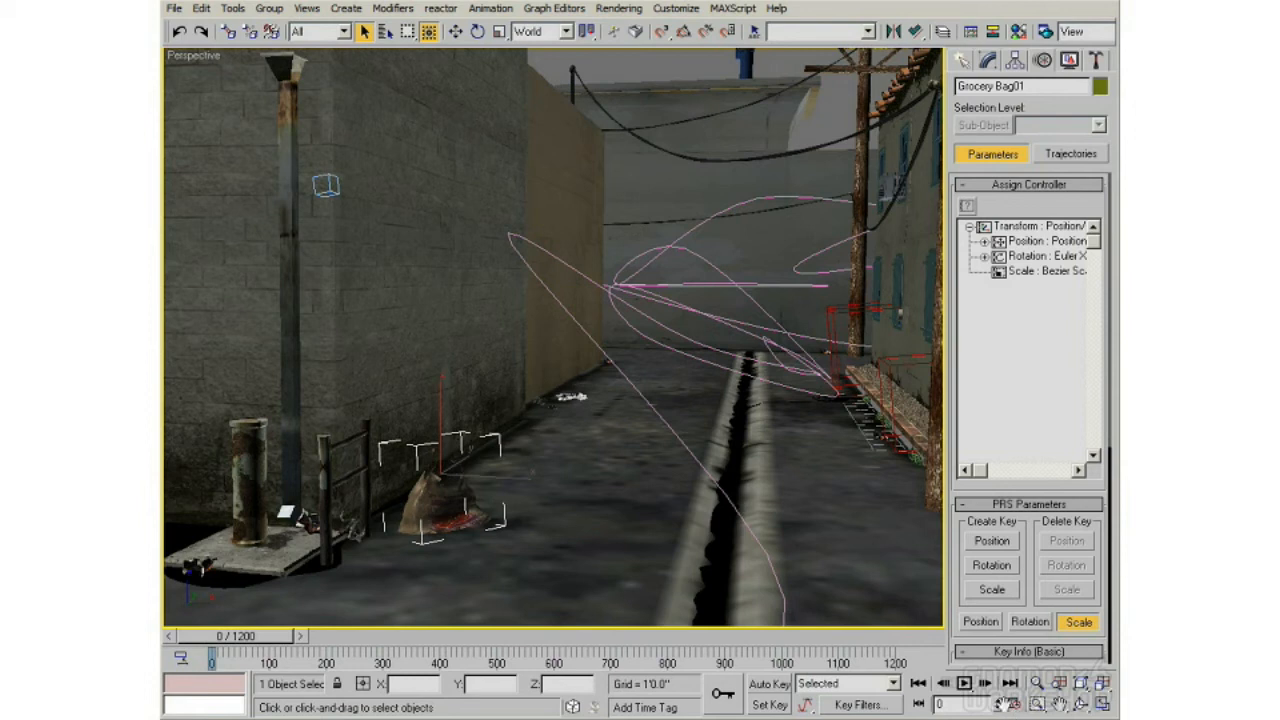
click(1013, 706)
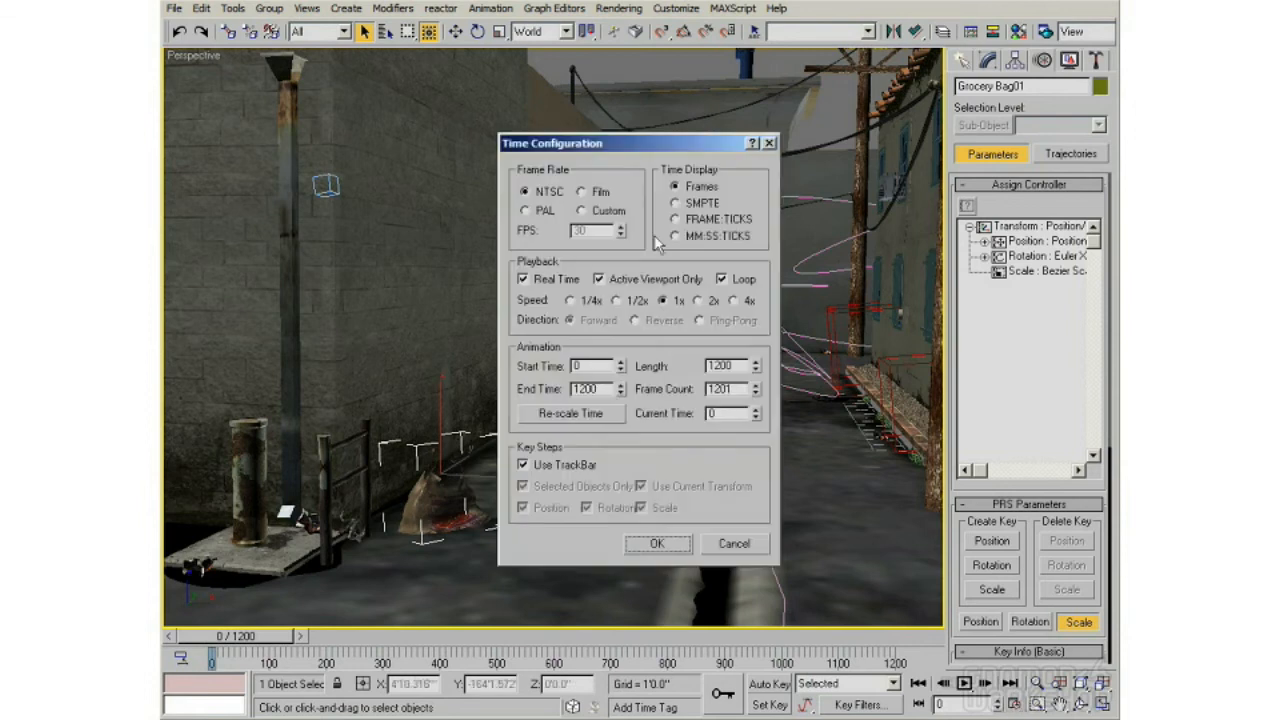
click(734, 544)
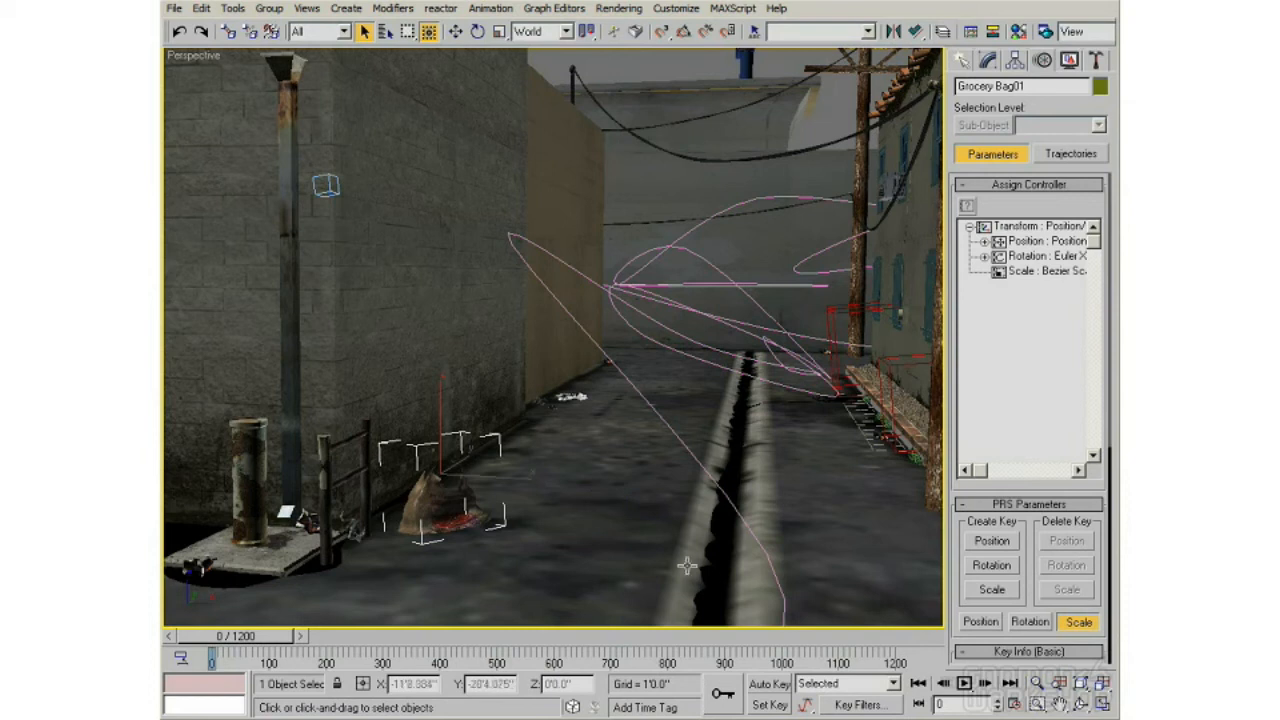
Step: Turn on Auto Key and activate the grocery bag's Melt modifier at frame 0
click(768, 685)
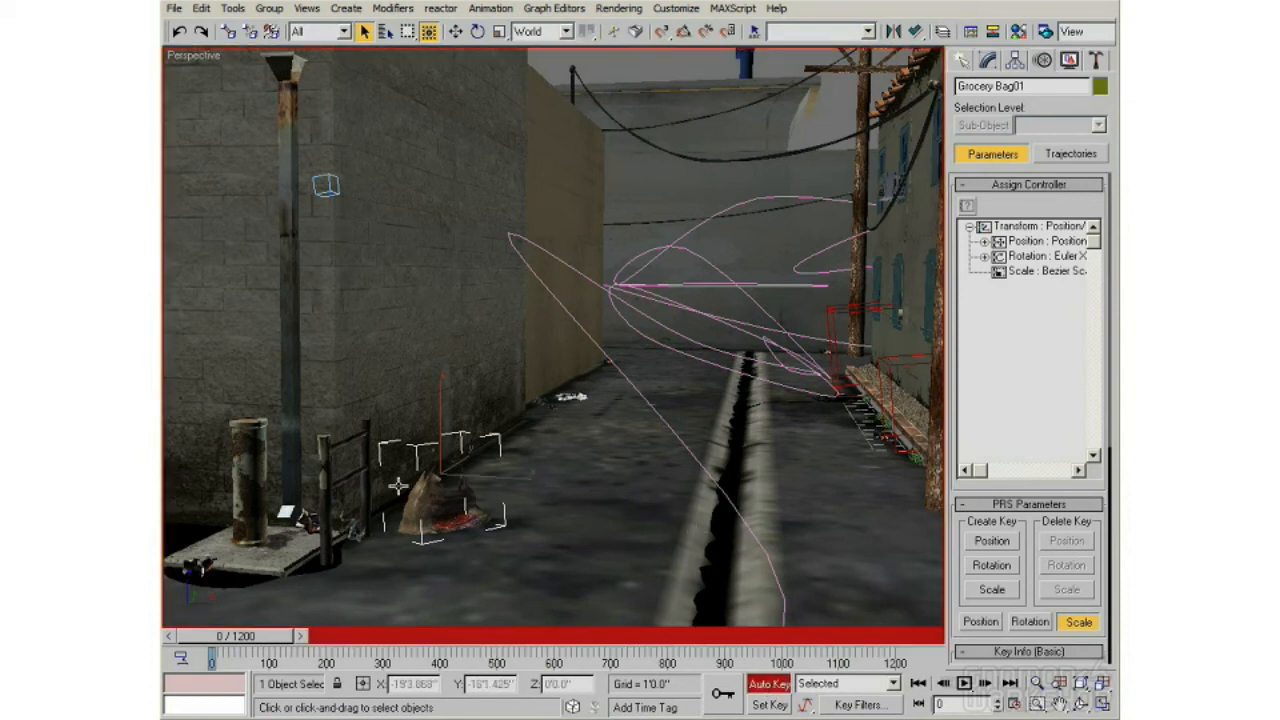
click(990, 63)
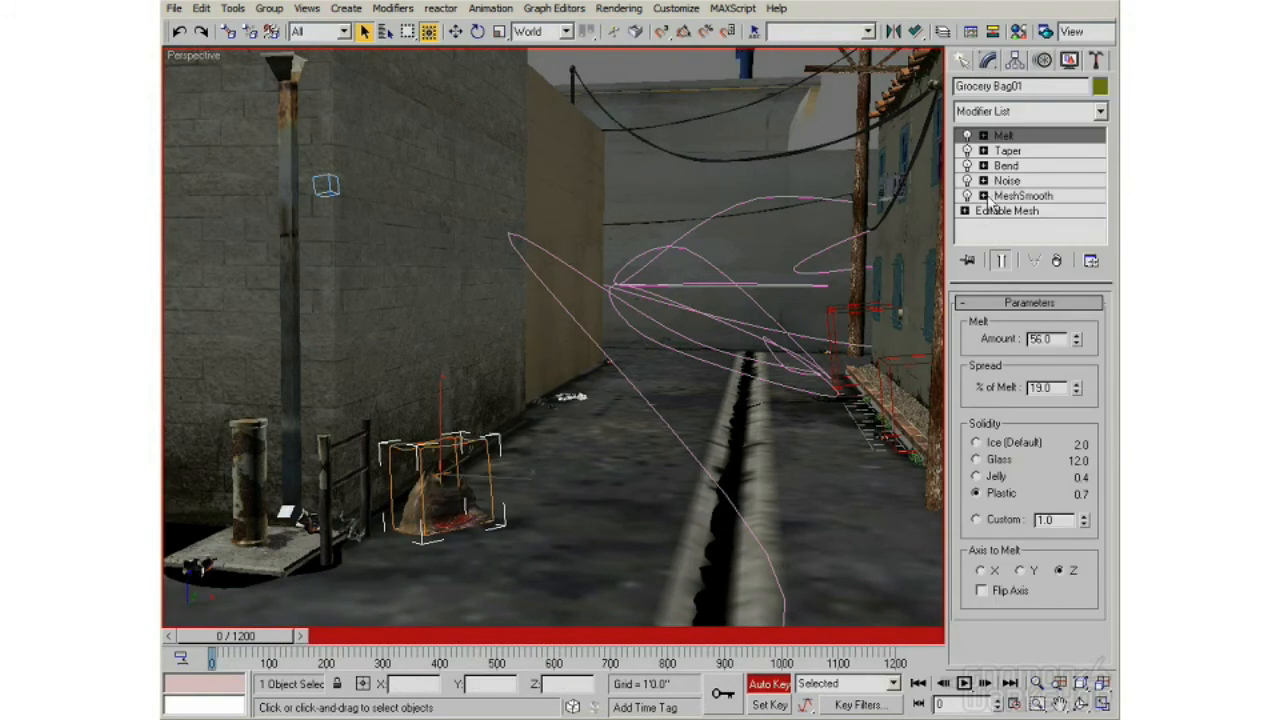
click(1006, 137)
key(w)
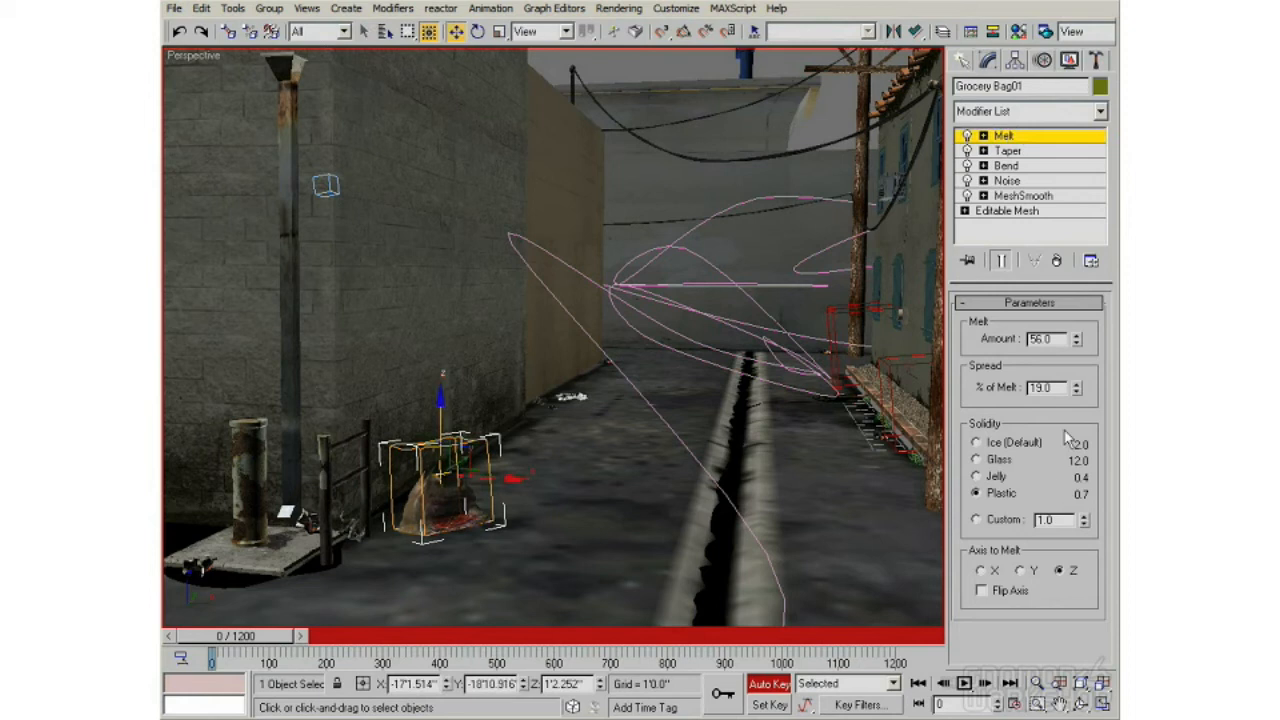
click(1076, 336)
click(1076, 343)
Step: Key the bag's Melt amount at 133 on frame 296 and end Auto Key recording
drag(253, 645, 413, 636)
key(w)
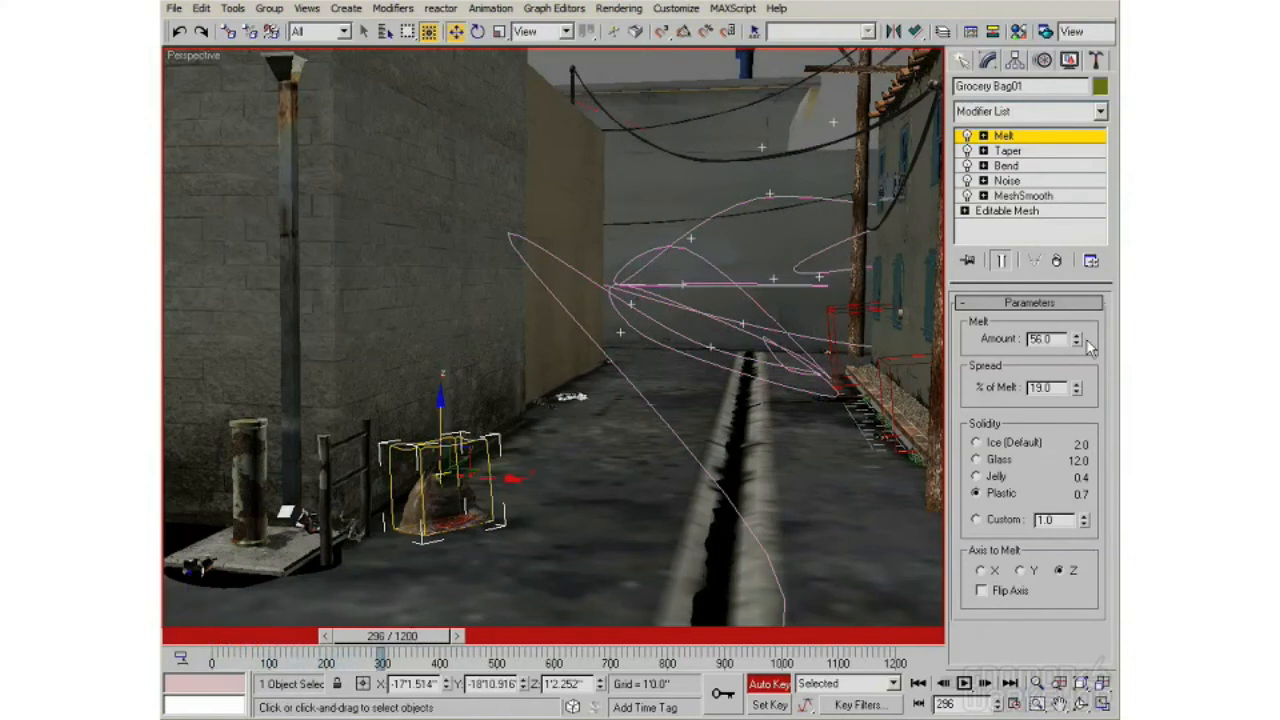
drag(1080, 342, 1075, 281)
drag(1077, 342, 1079, 350)
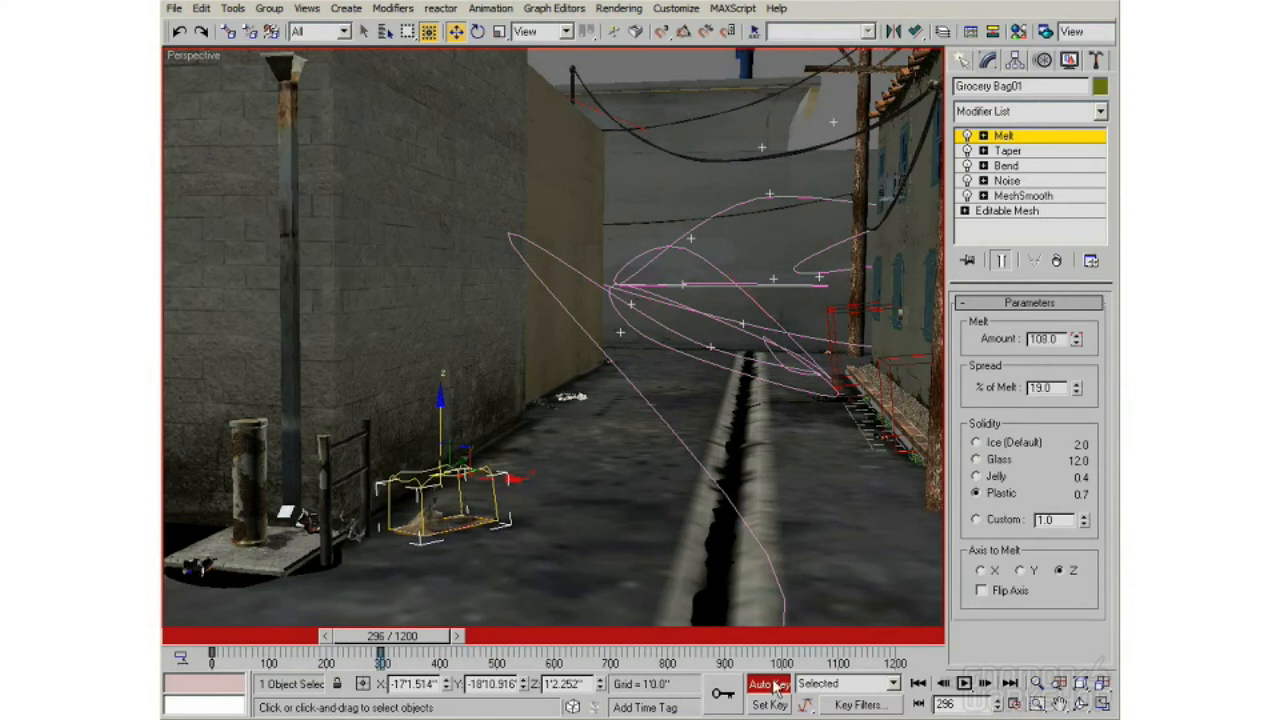
drag(1078, 344, 1075, 317)
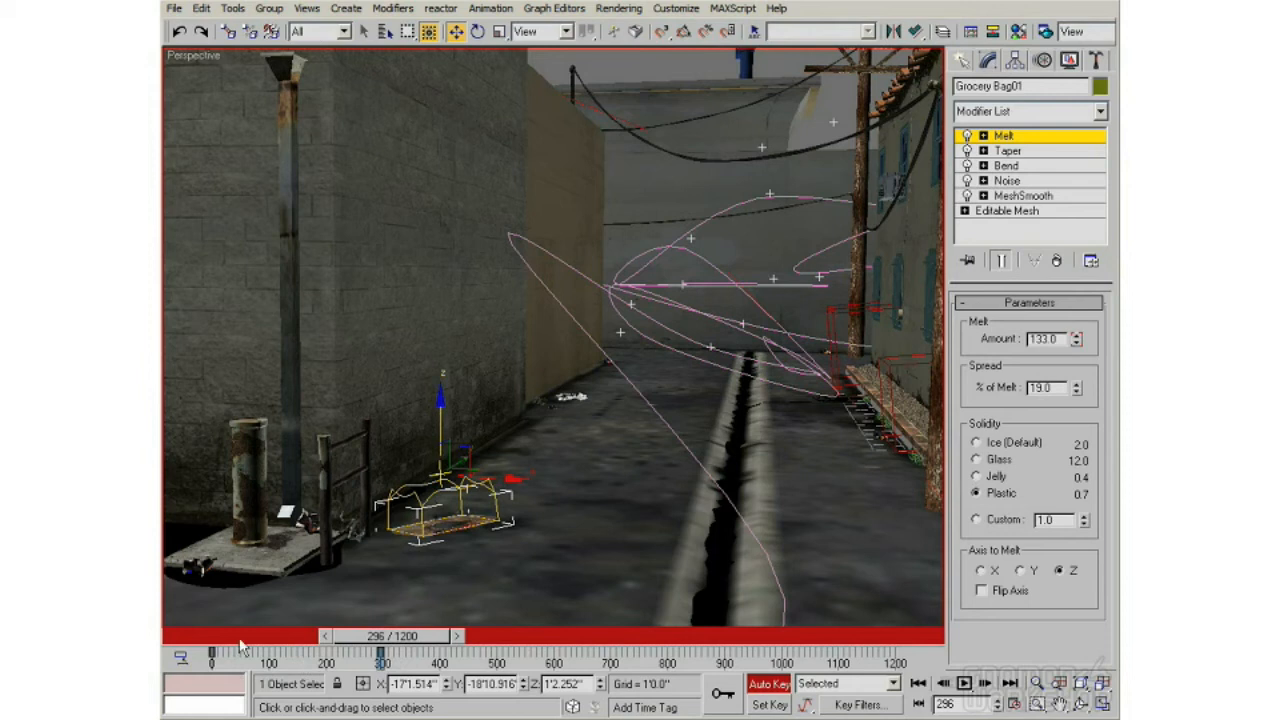
click(768, 684)
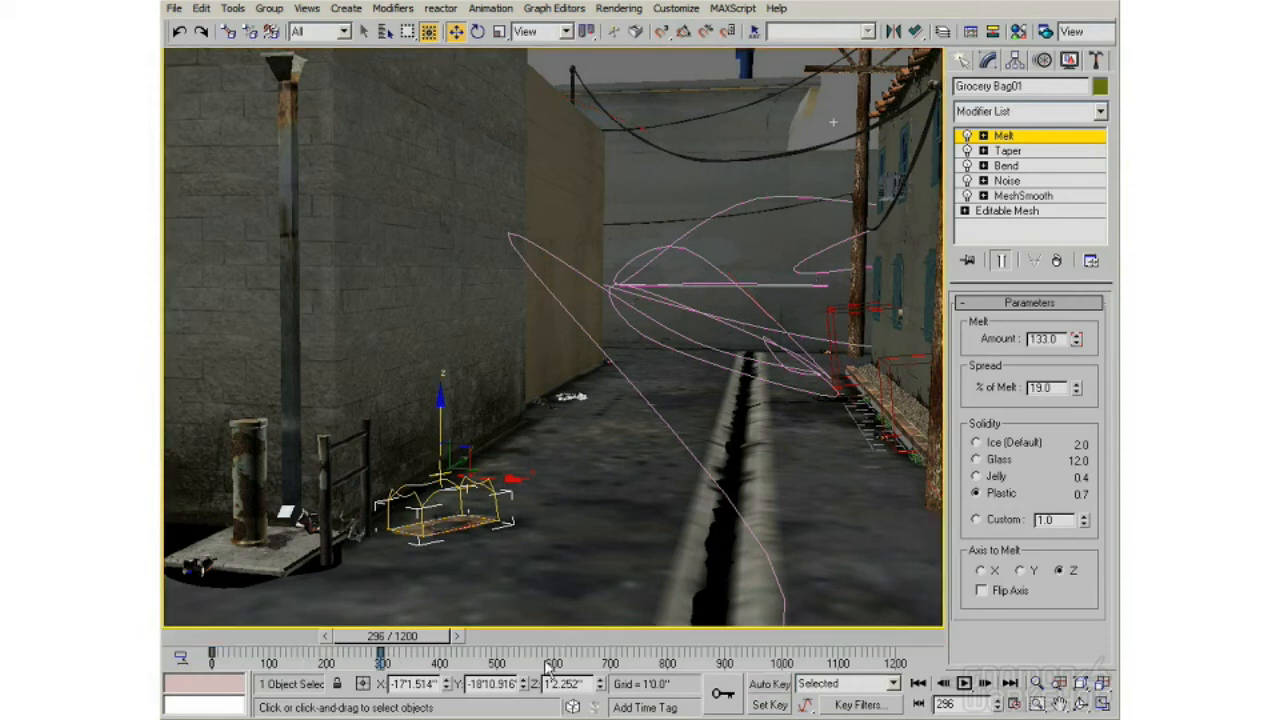
Step: Play back the grocery bag's melting animation from frame 0
drag(392, 636, 205, 640)
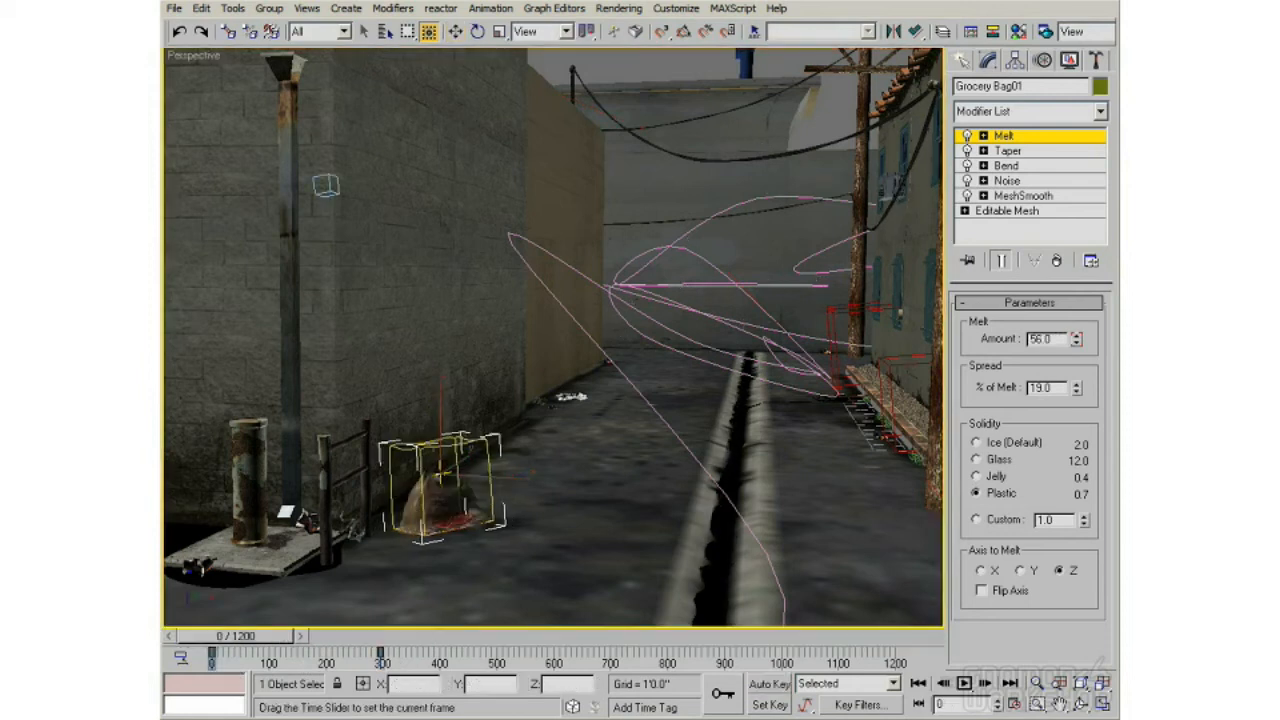
key(w)
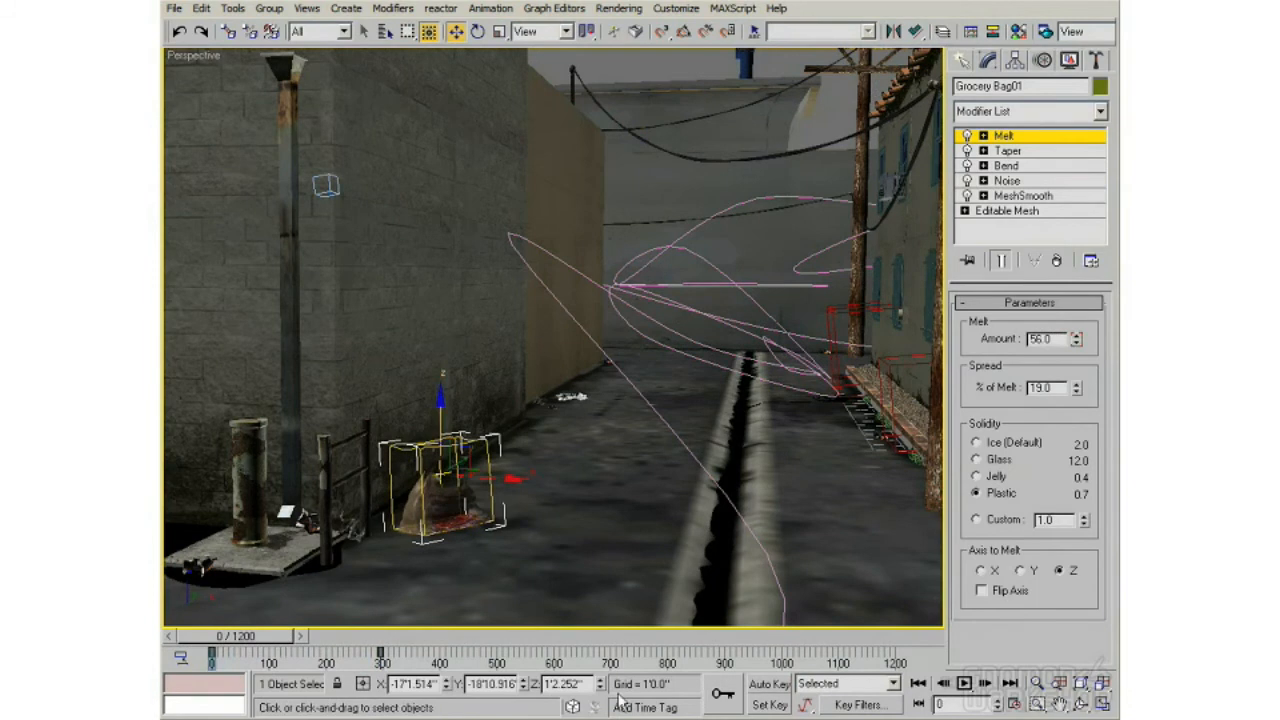
click(966, 684)
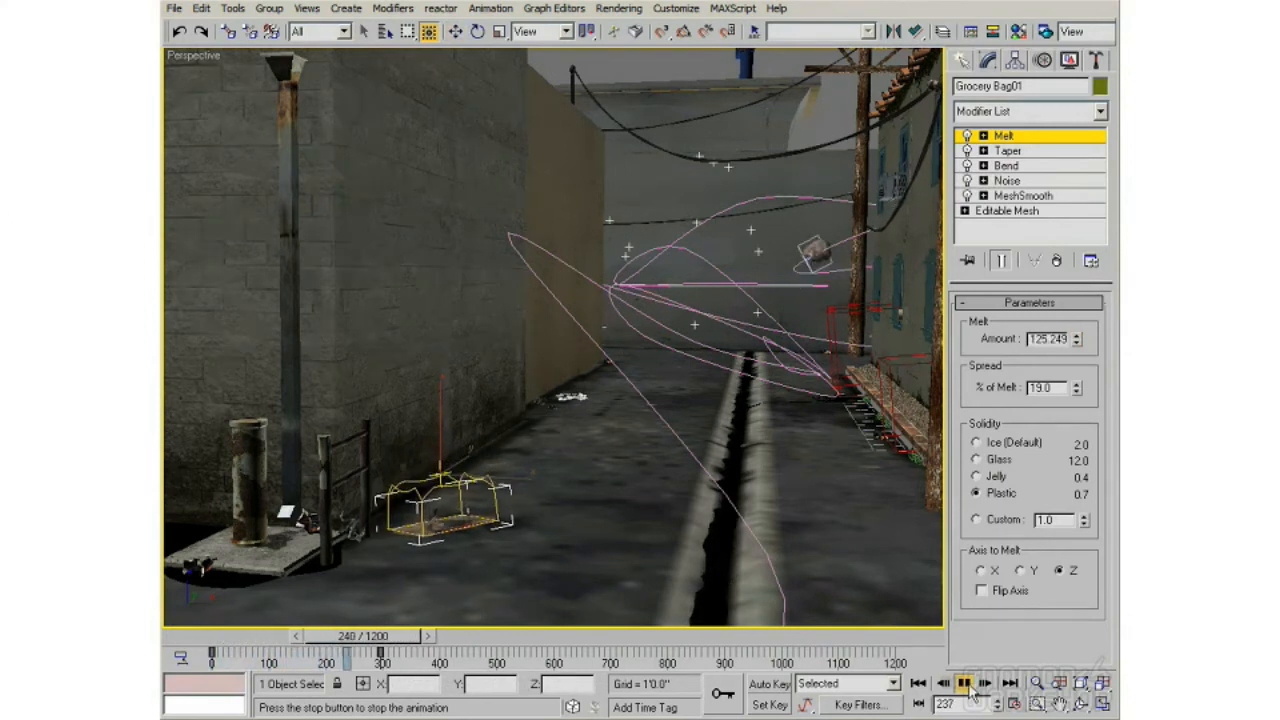
click(965, 684)
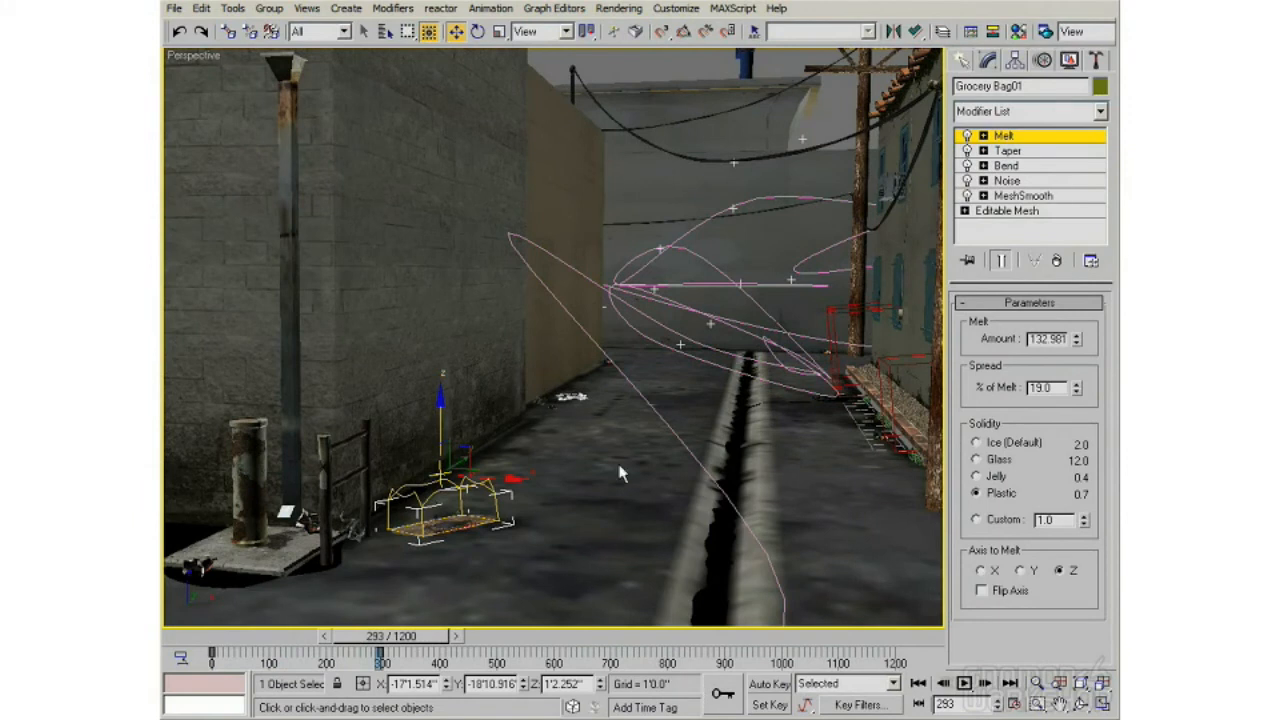
Step: Select the water in the alley gutter and play the animation to examine its animated Noise modifier
click(733, 564)
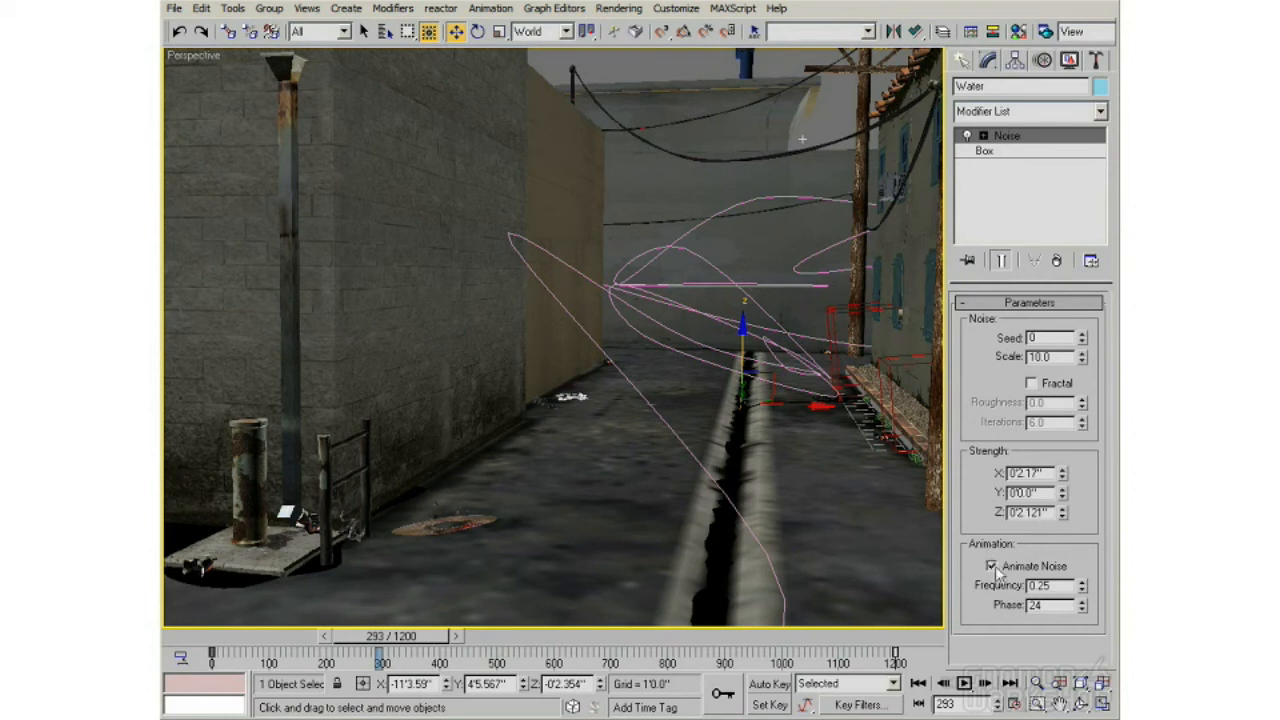
mouse_move(410, 637)
mouse_down()
mouse_move(258, 638)
mouse_move(432, 637)
mouse_up()
key(w)
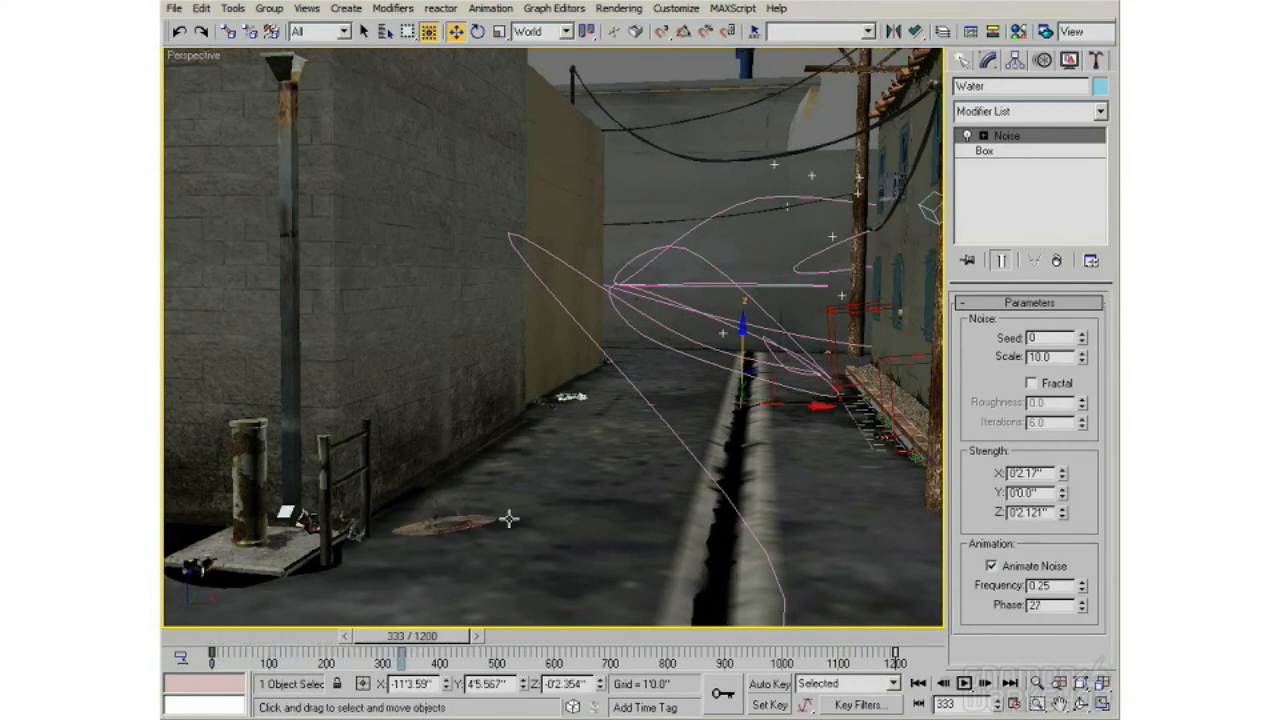
click(963, 684)
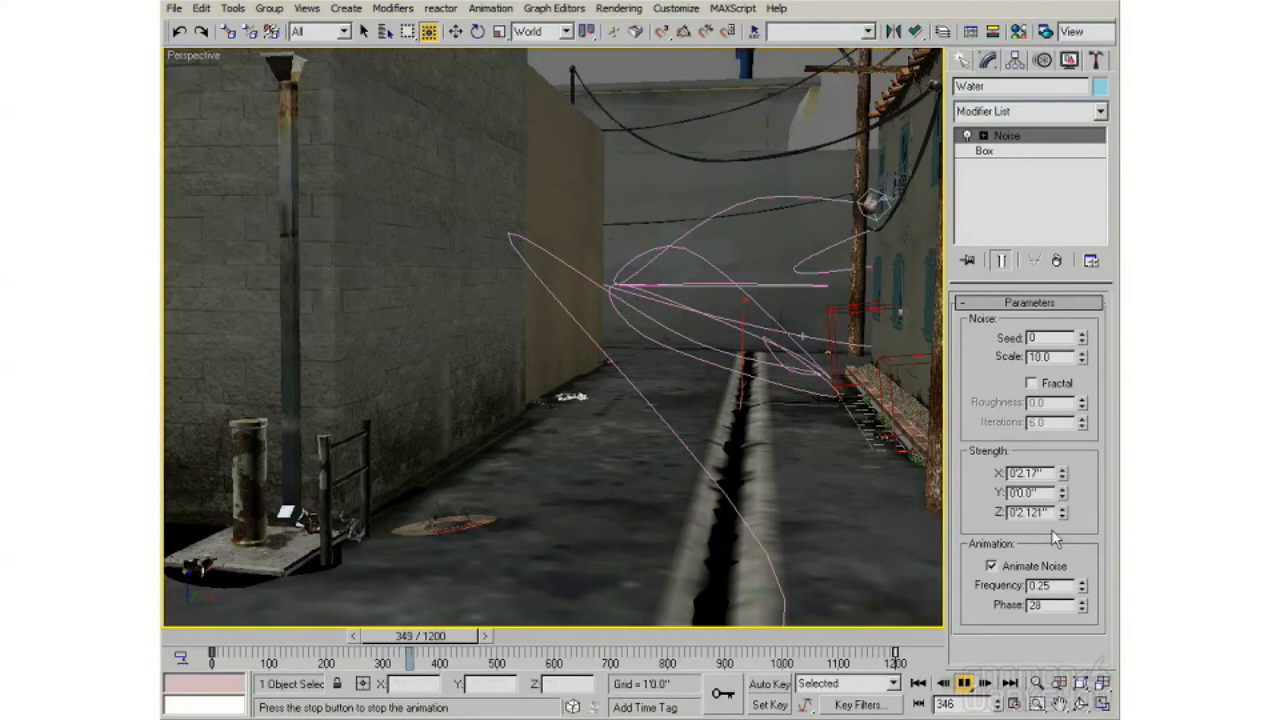
drag(1088, 570, 1081, 609)
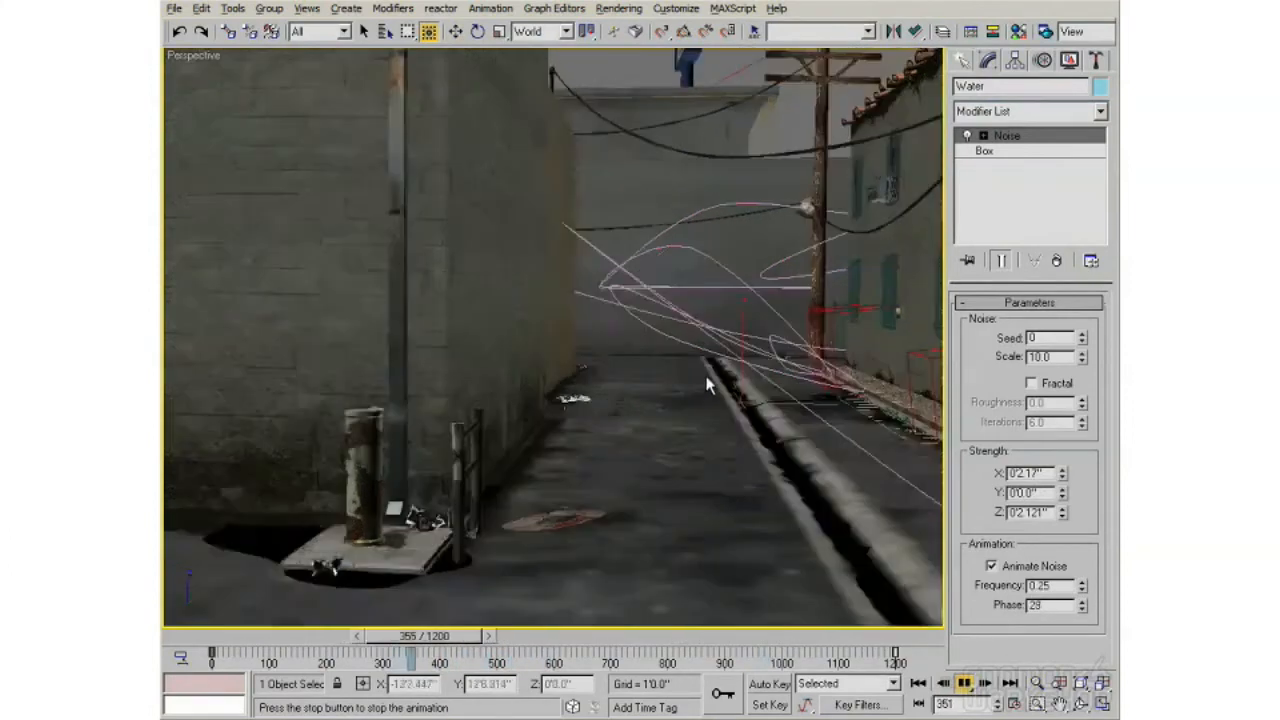
middle_drag(736, 342, 668, 411)
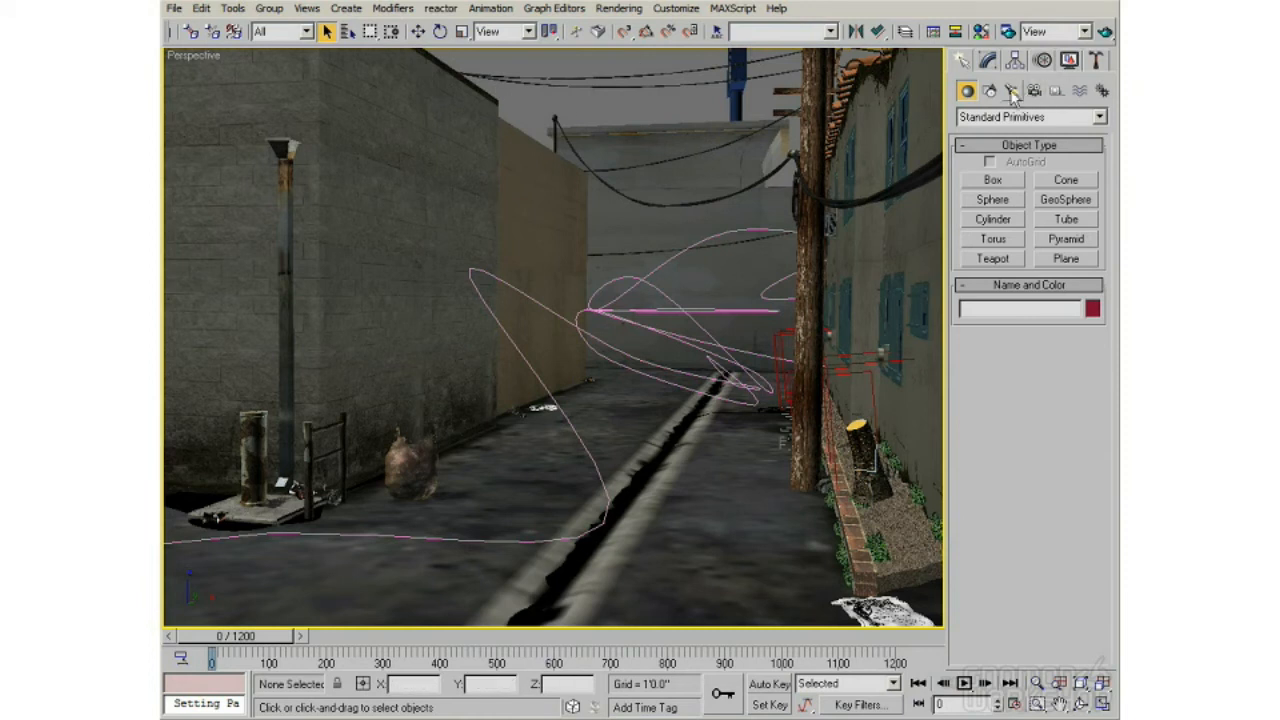
Step: Show the Systems object types, restore the saved perspective view and scrub the biped's animation to frame 284
click(1100, 91)
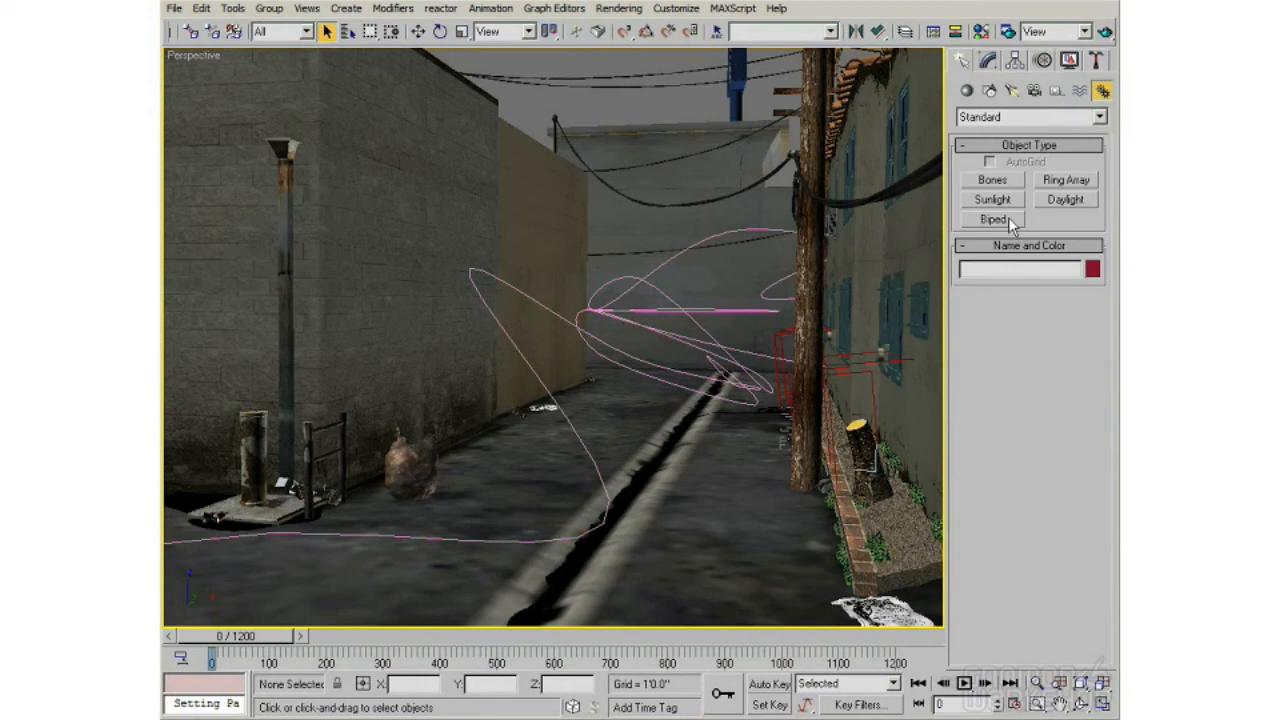
click(320, 10)
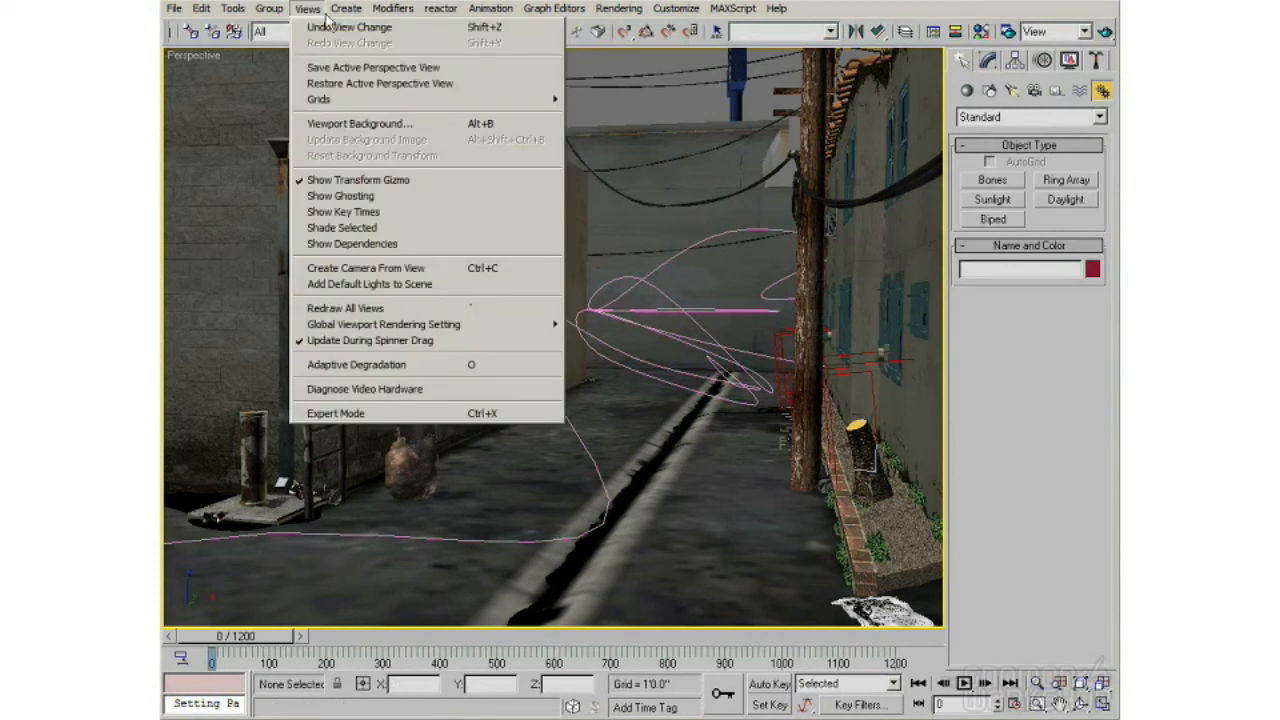
click(372, 83)
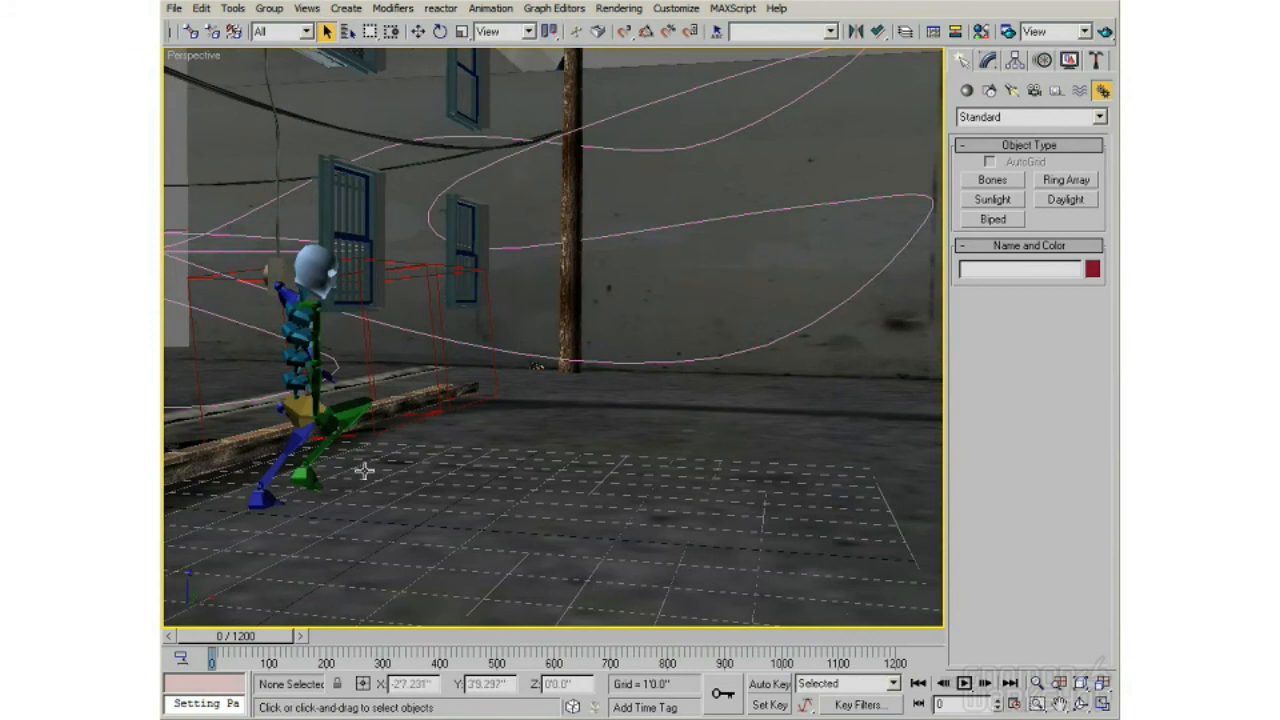
alt+middle_drag(569, 498, 563, 501)
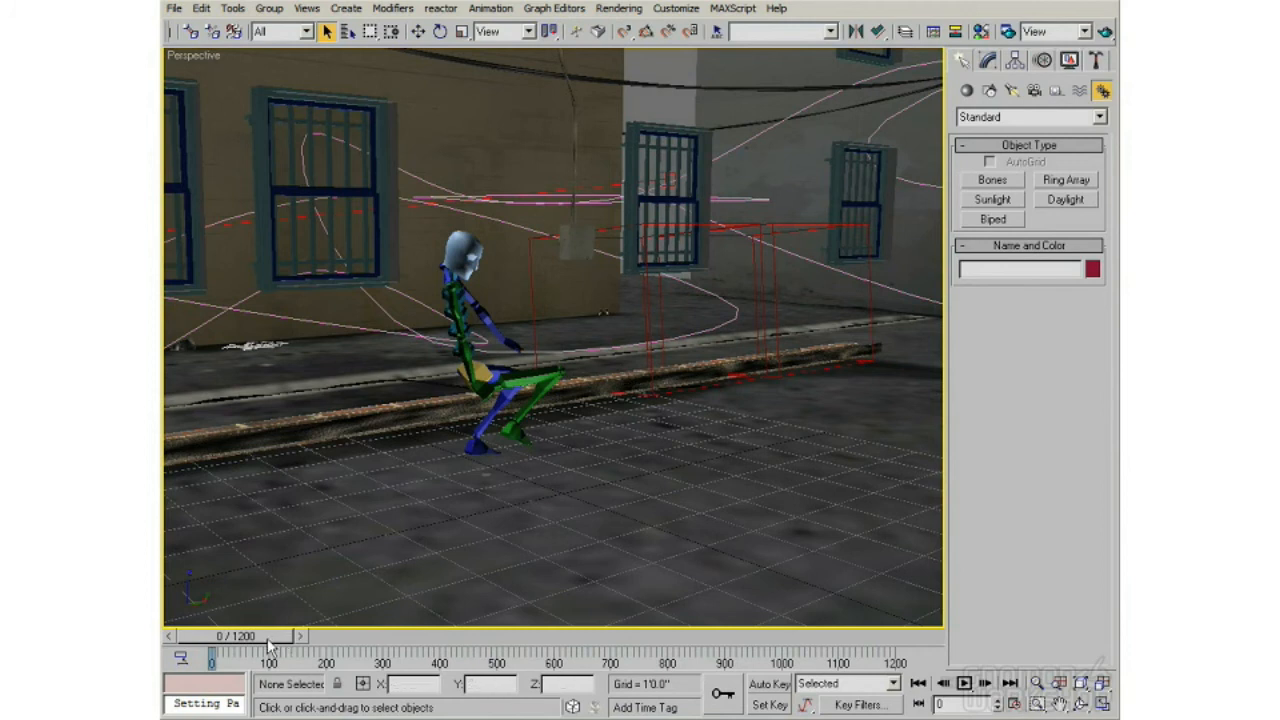
drag(267, 635, 419, 609)
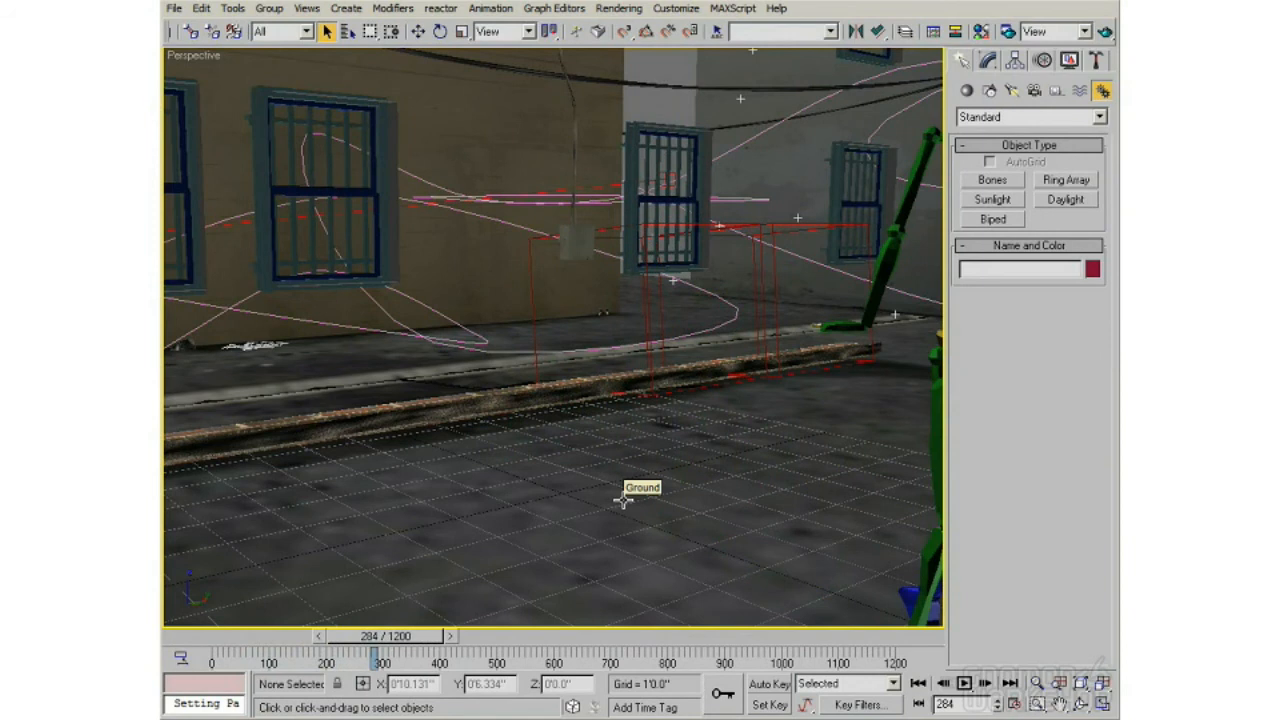
Step: Revert to the alley view, select the grocery bag and return the animation to frame 0
click(308, 8)
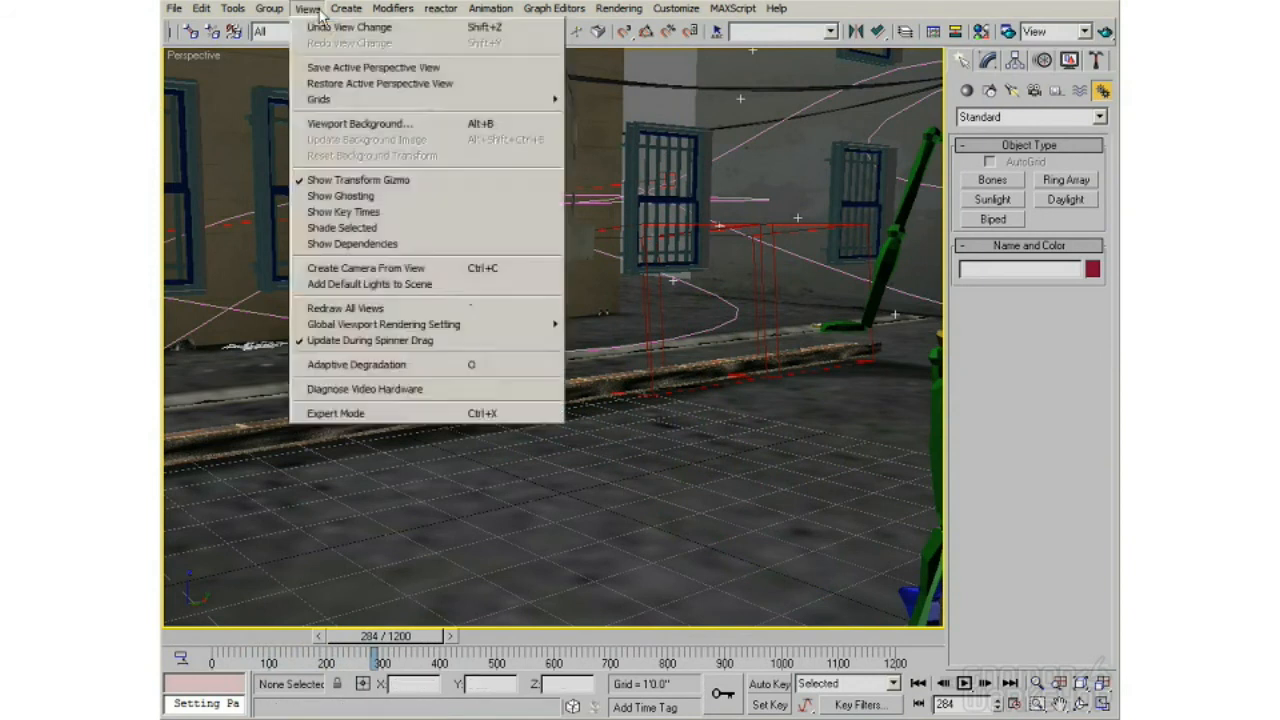
click(345, 27)
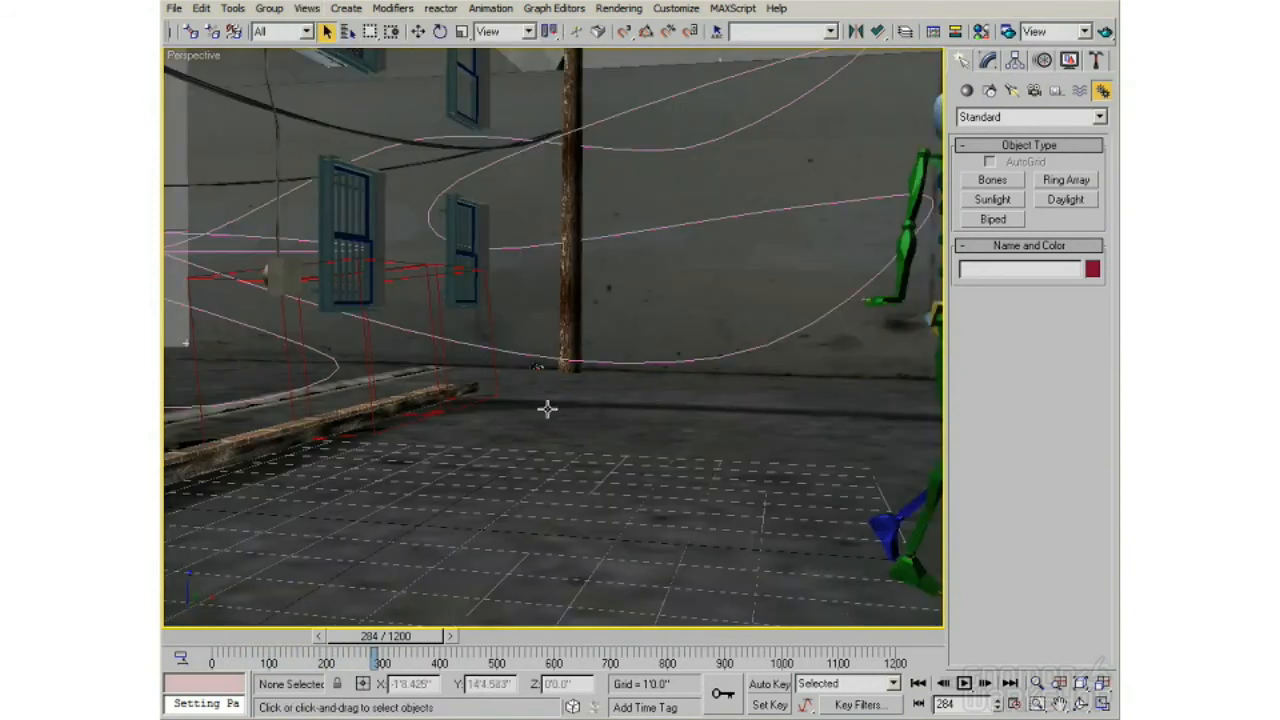
alt+middle_drag(505, 411, 589, 412)
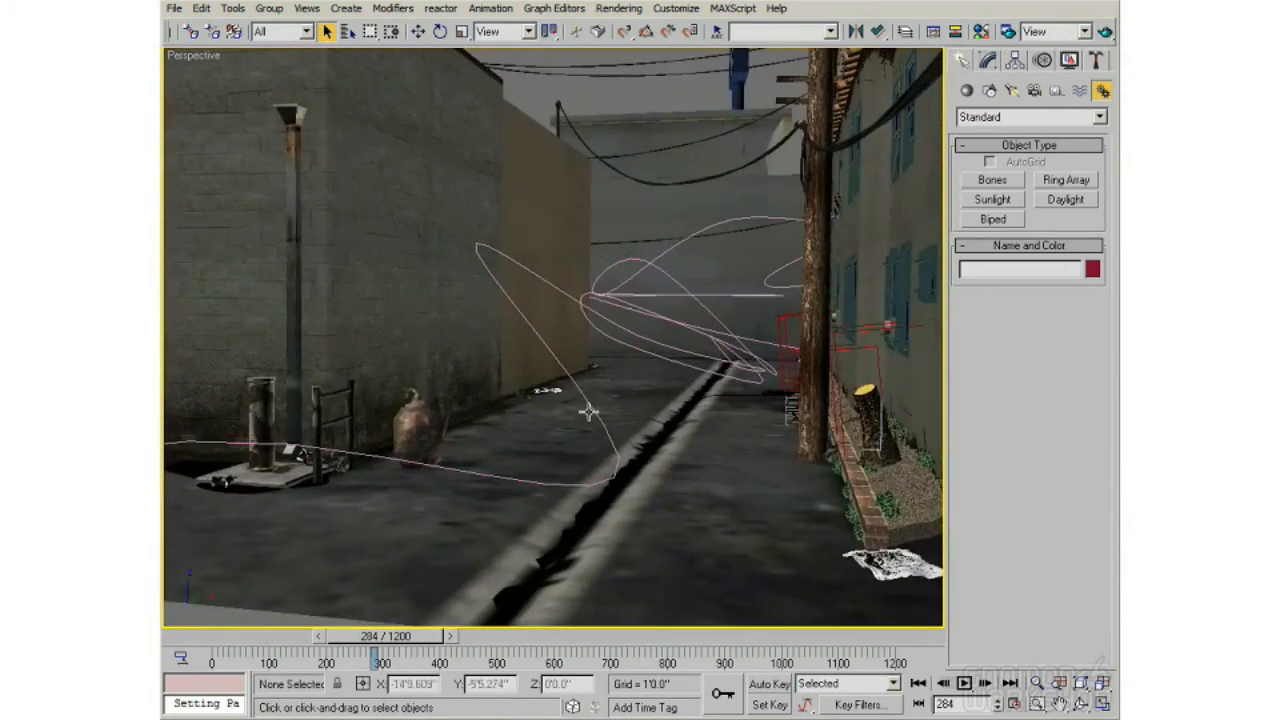
click(422, 432)
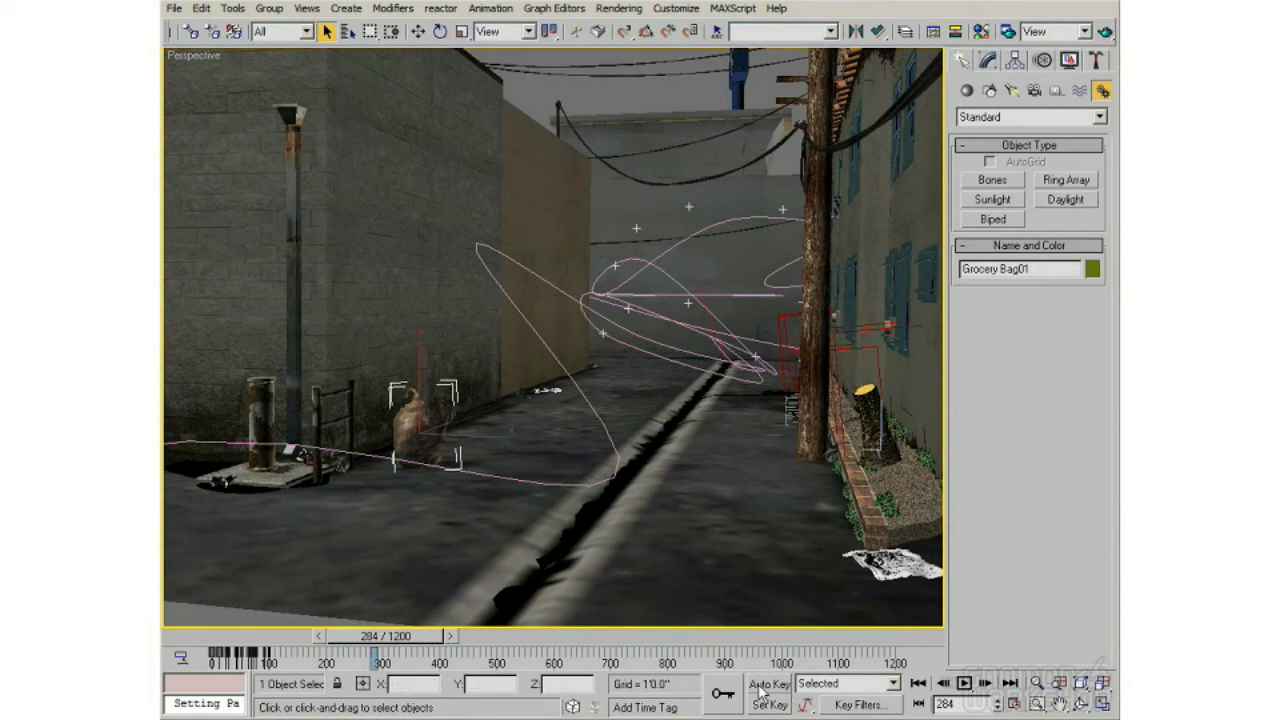
drag(390, 655, 200, 655)
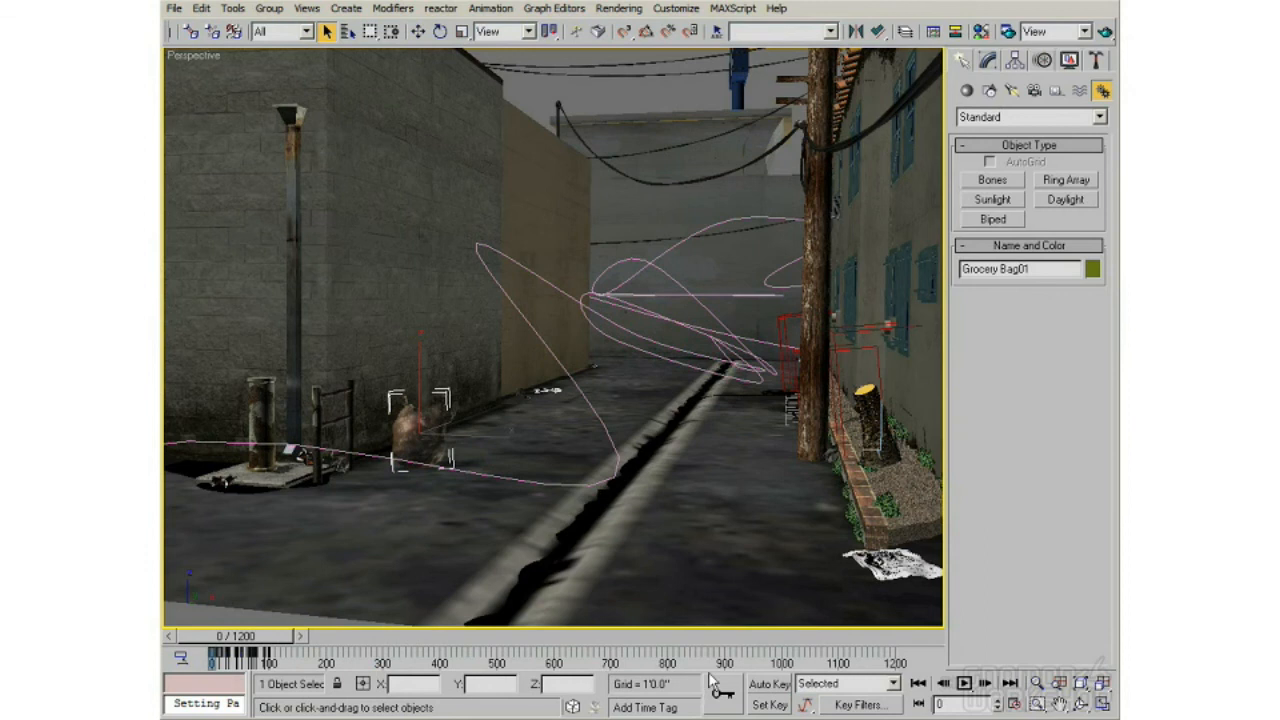
Step: With Auto Key on, move the grocery bag at frame 109 up into the air, to about X -11 ft 2 in and Z 6 ft 7 in
click(769, 685)
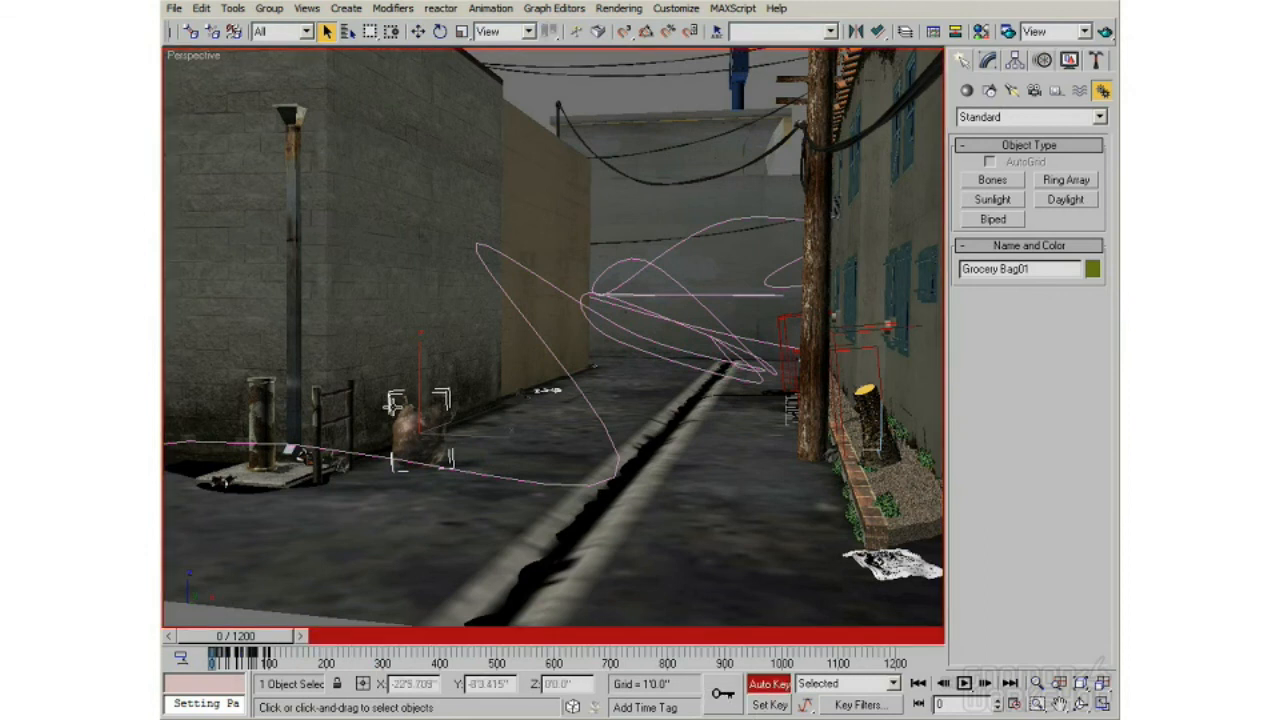
drag(287, 646, 324, 638)
key(q)
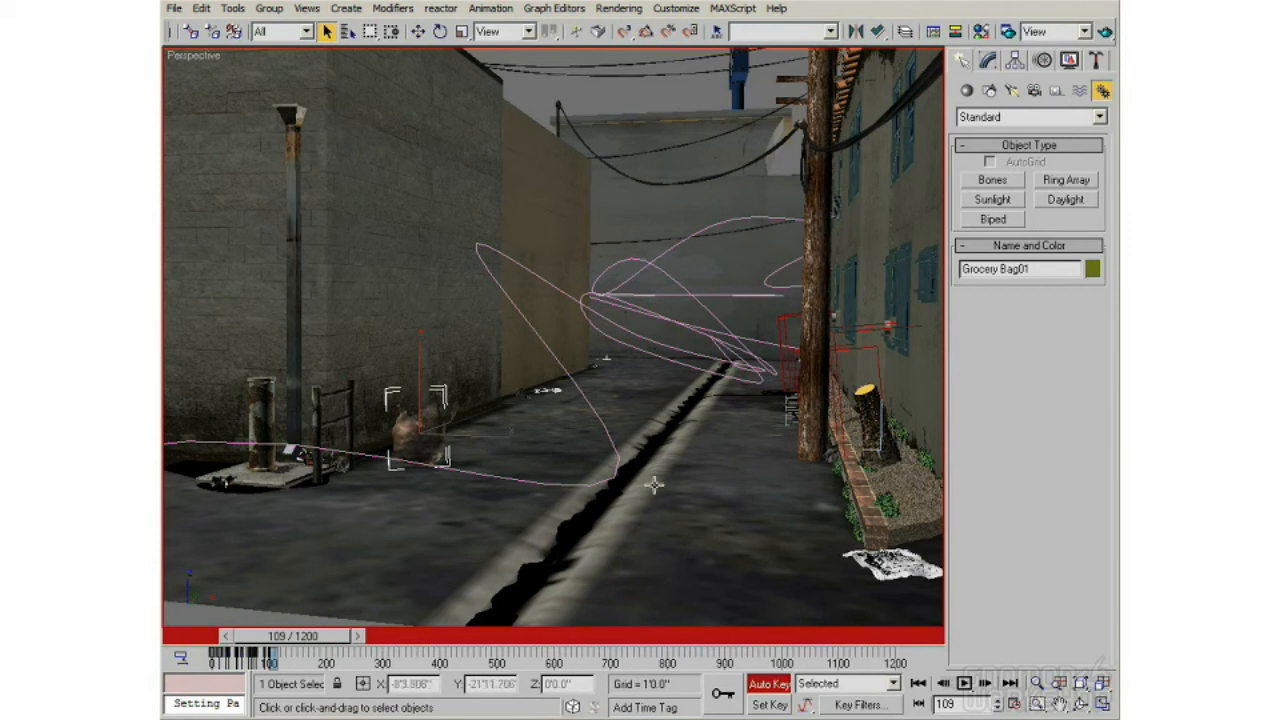
click(418, 31)
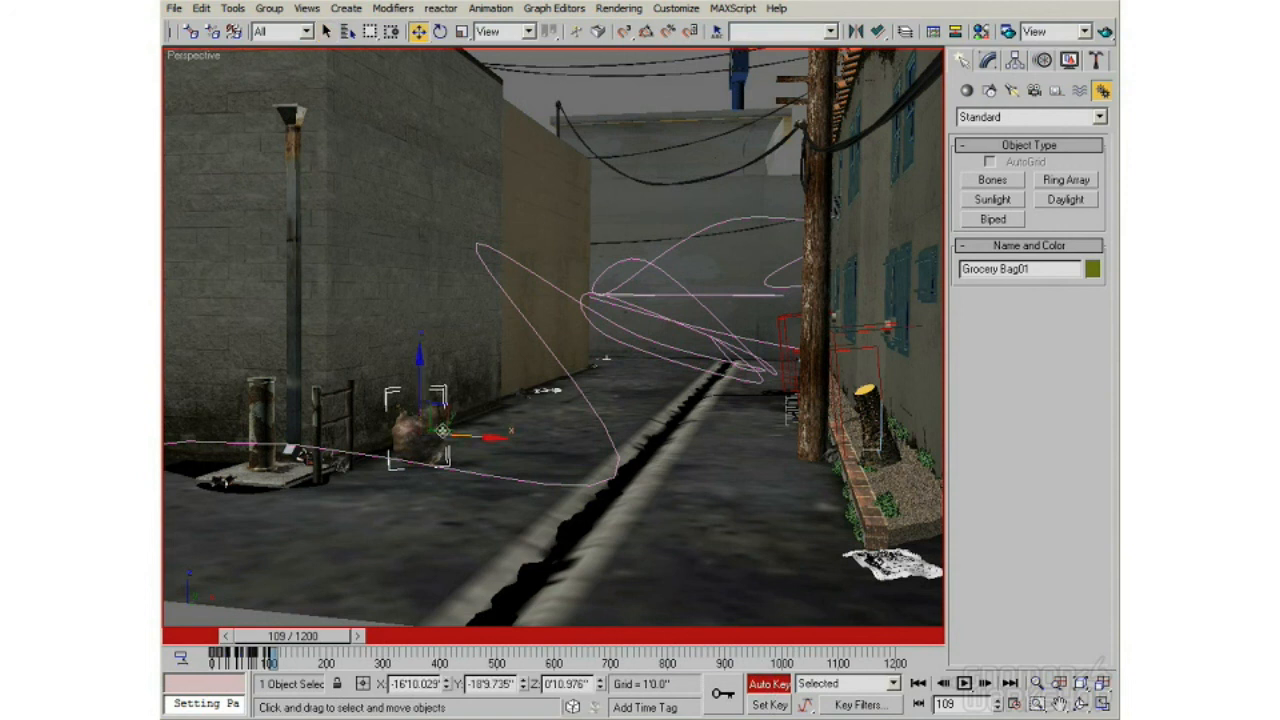
drag(452, 404, 659, 193)
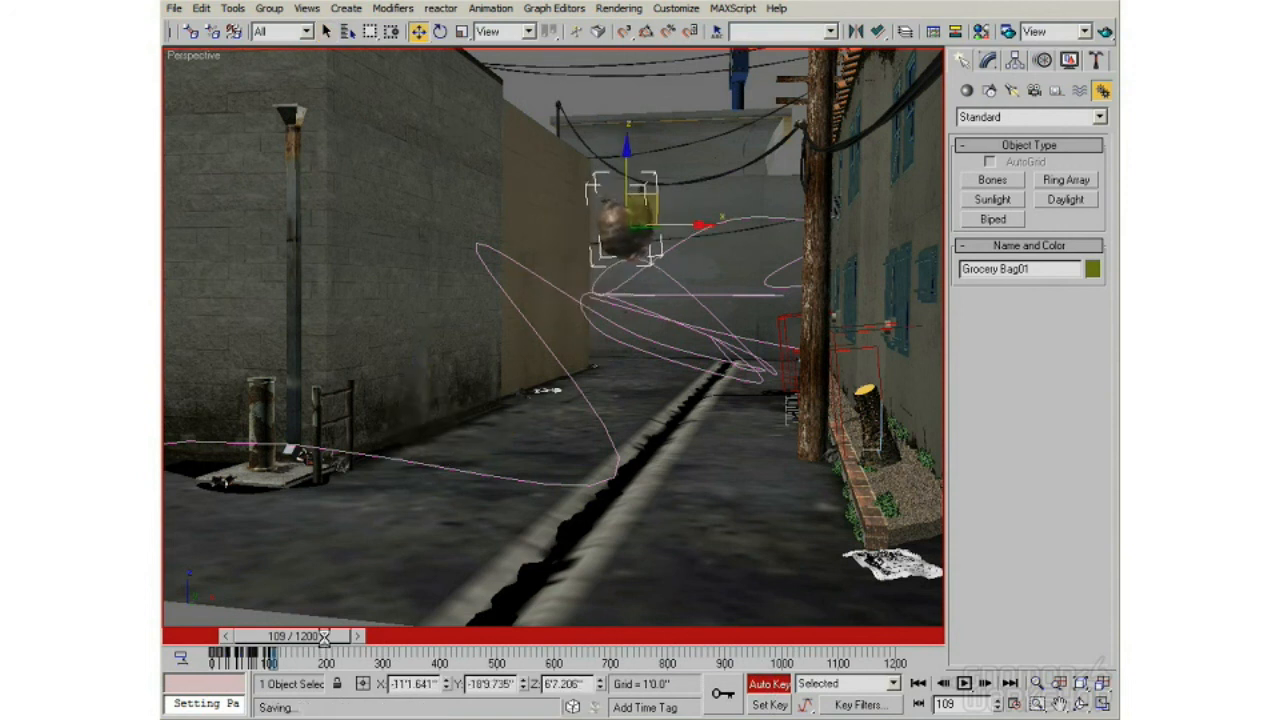
Step: With Auto Key on, move the grocery bag at frame 190 to about X -10 ft 11 in, Y -29 ft 8 in, Z 5 ft 6 in
drag(327, 645, 369, 640)
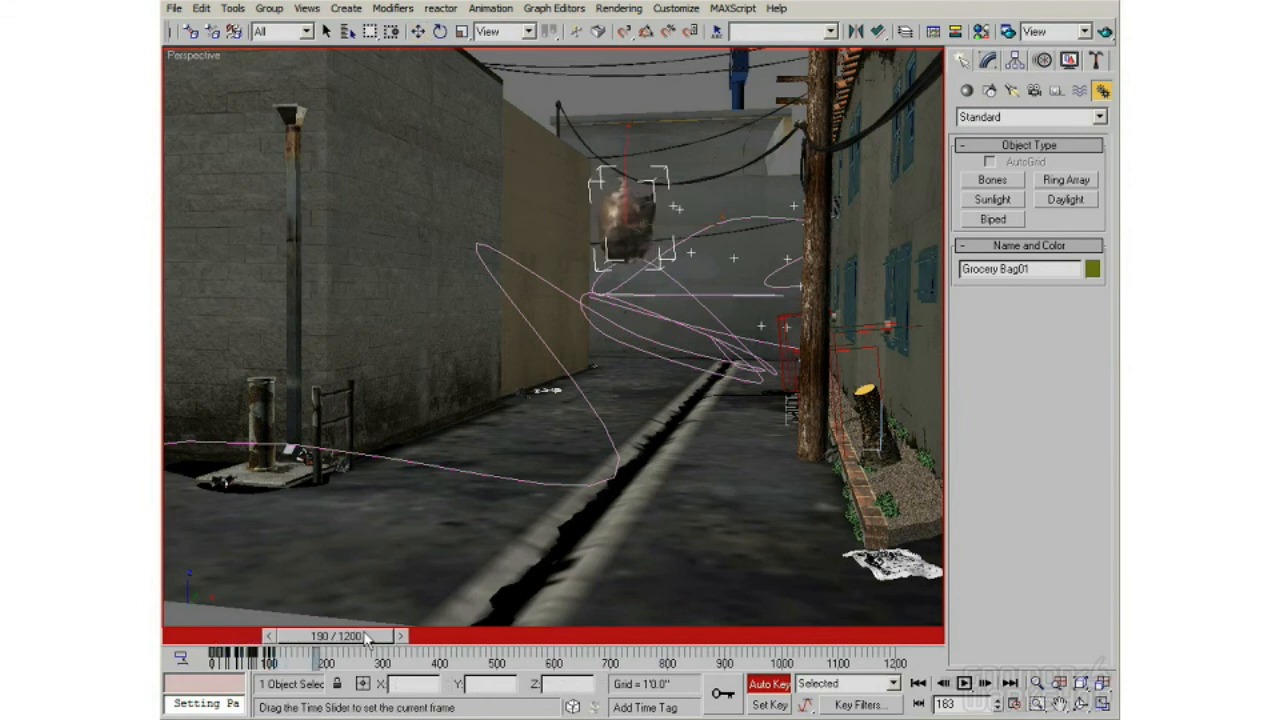
drag(645, 232, 519, 145)
click(439, 33)
click(418, 33)
Step: At frame 259, move the bag down past the foreground to about Y -37 ft 7 in and Z 2 ft 3 in, and scrub back to frame 139
drag(338, 636, 374, 636)
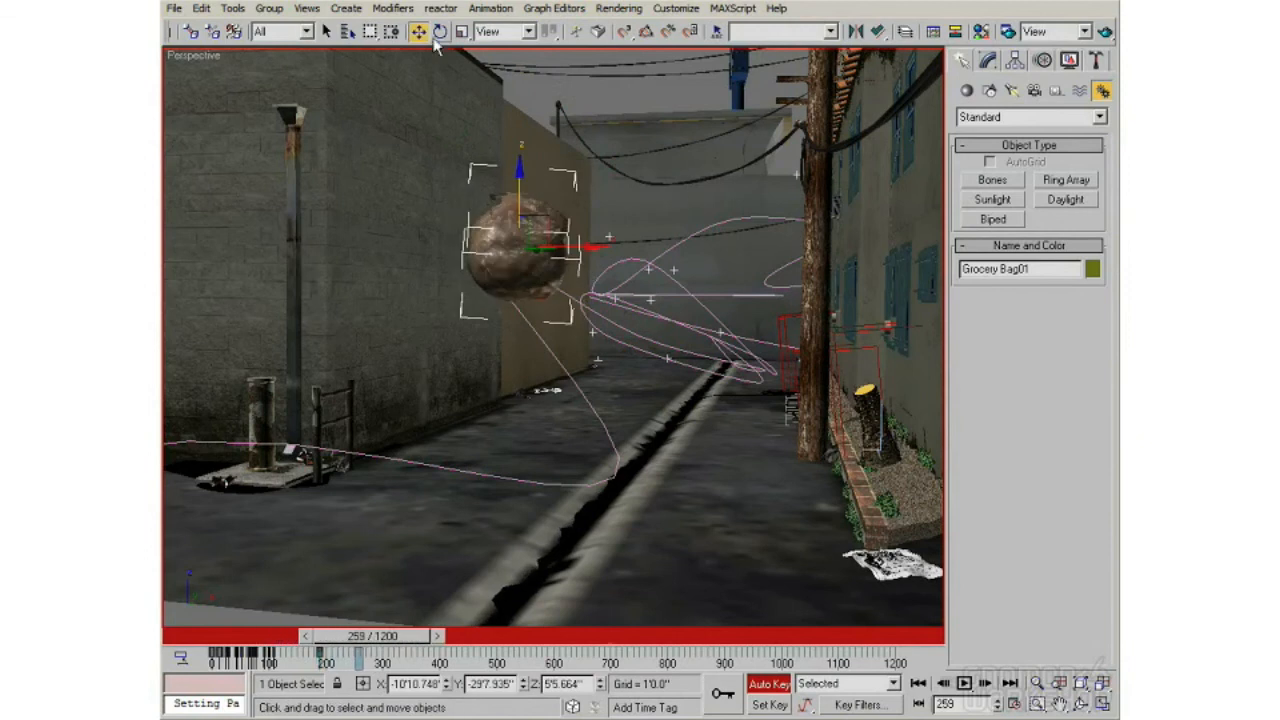
drag(519, 174, 166, 600)
drag(375, 640, 307, 640)
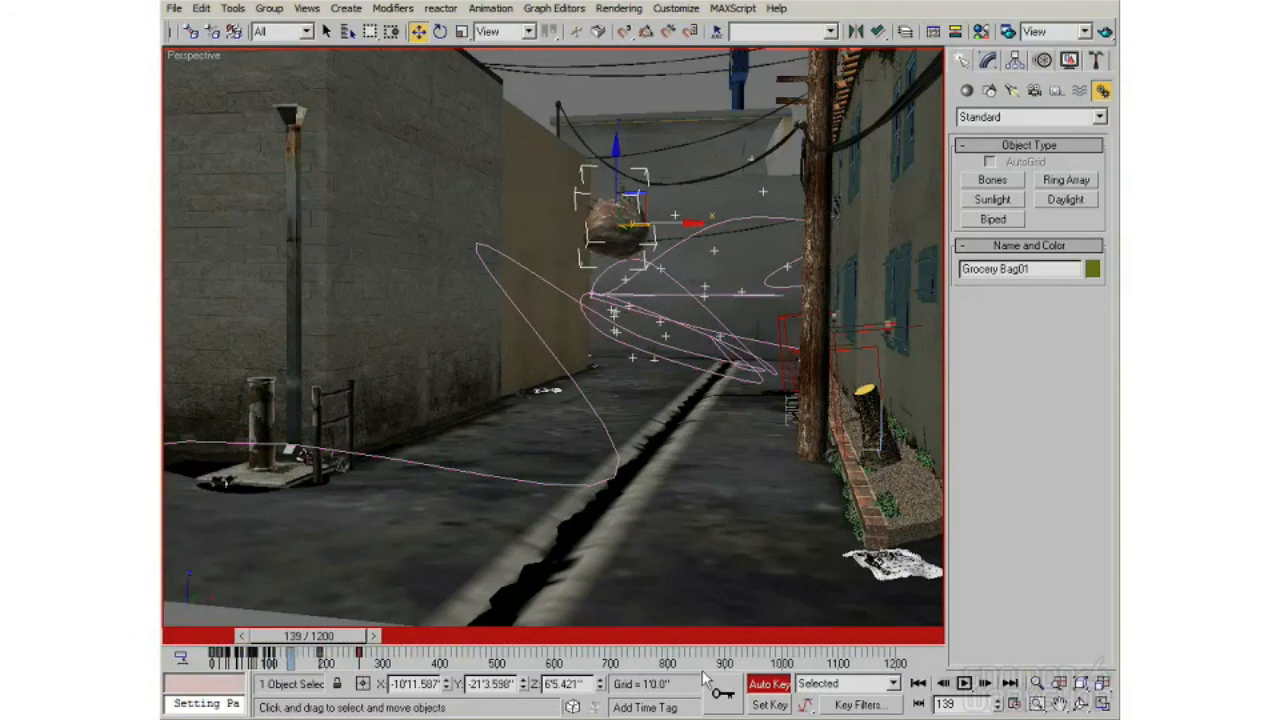
Step: In Set Key mode, key the grocery bag at frame 328 beside the utility pole, about X -7 ft 10 in, Y -31 ft 11 in, and turn the mode off
click(770, 705)
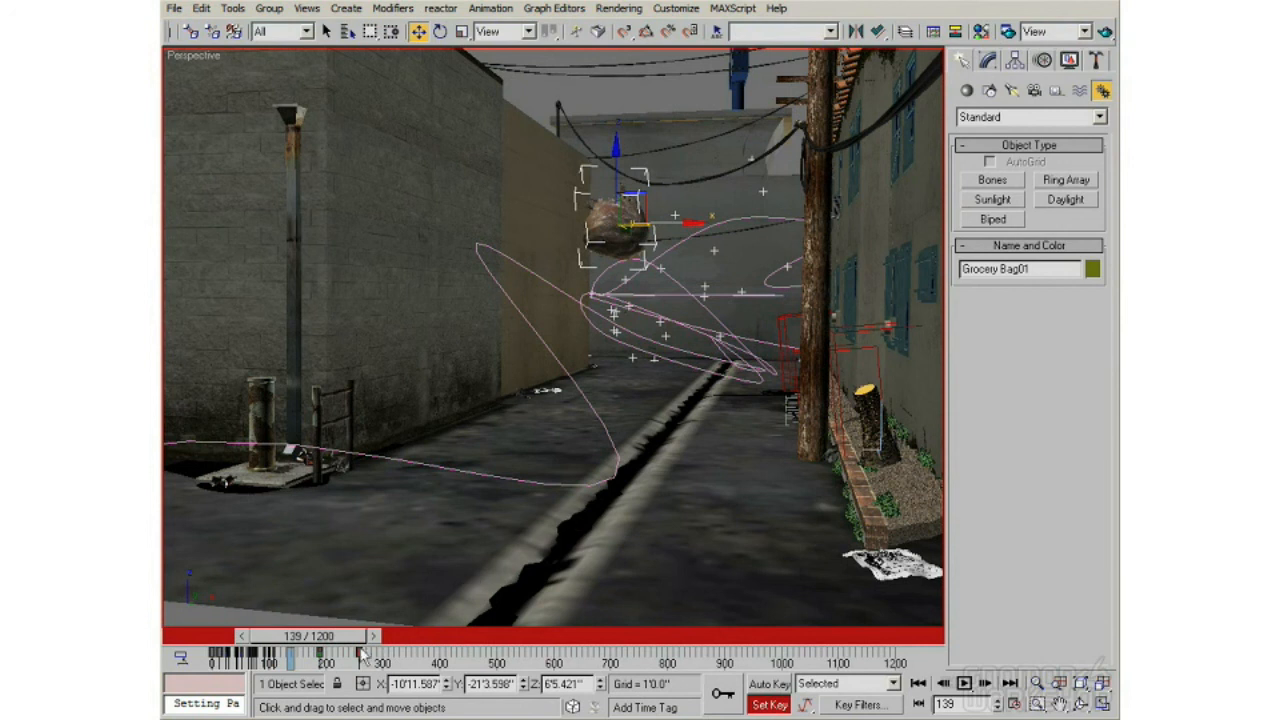
drag(360, 648, 457, 645)
key(w)
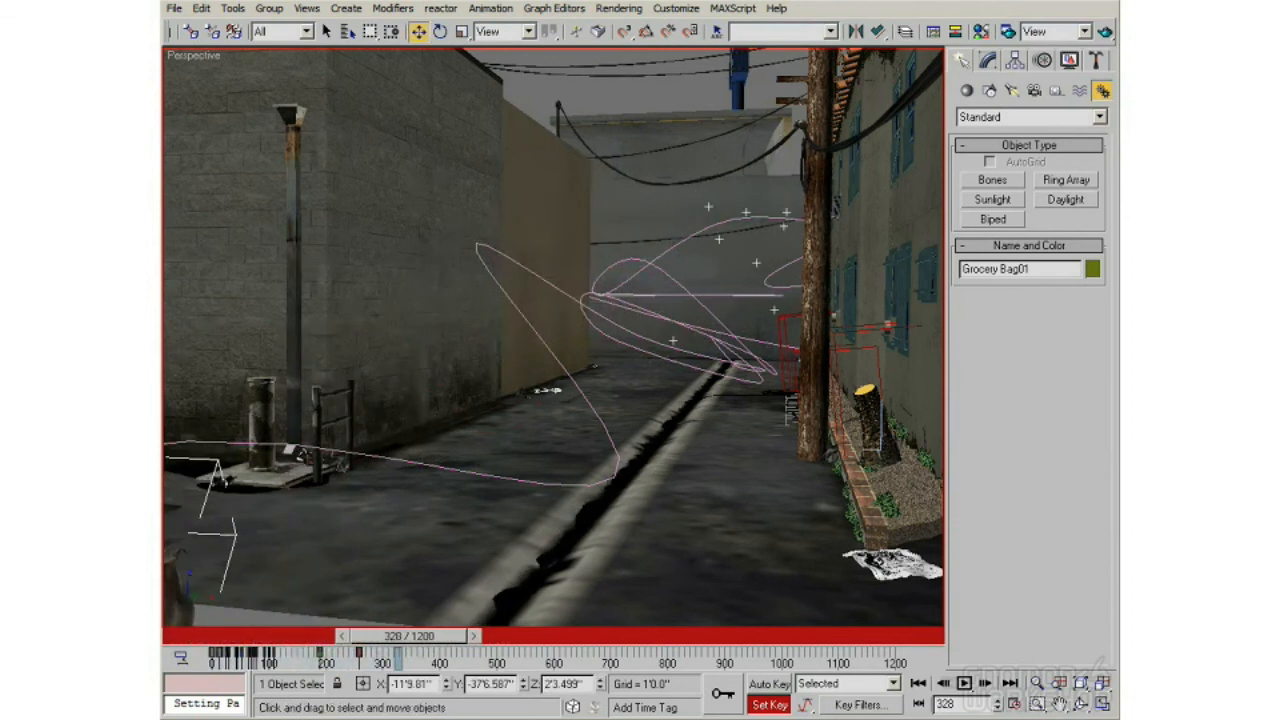
middle_drag(484, 502, 505, 486)
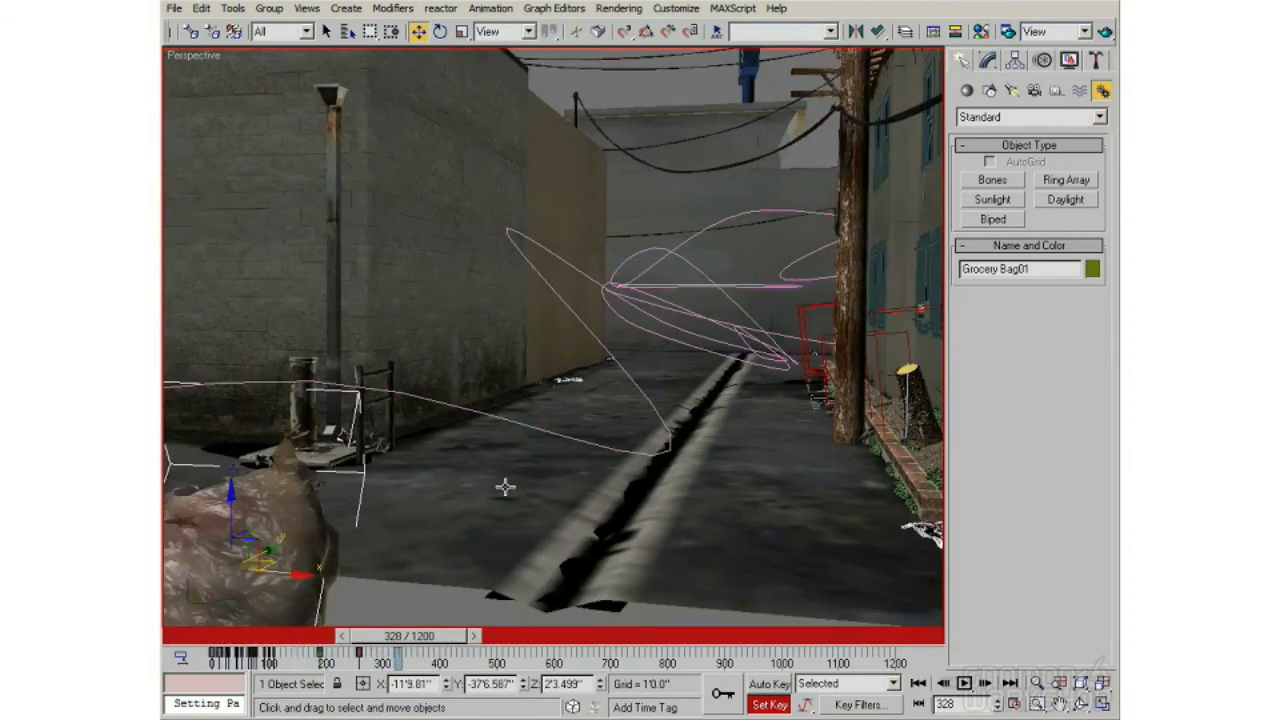
drag(314, 571, 843, 450)
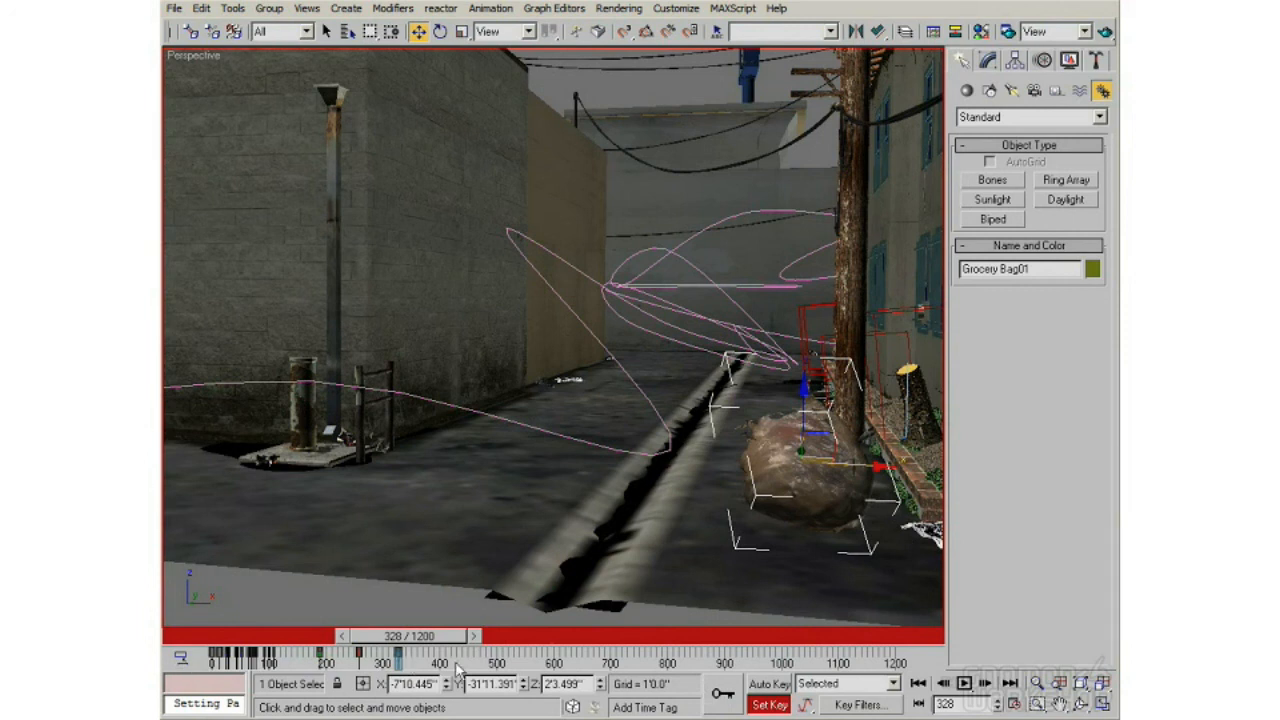
click(770, 705)
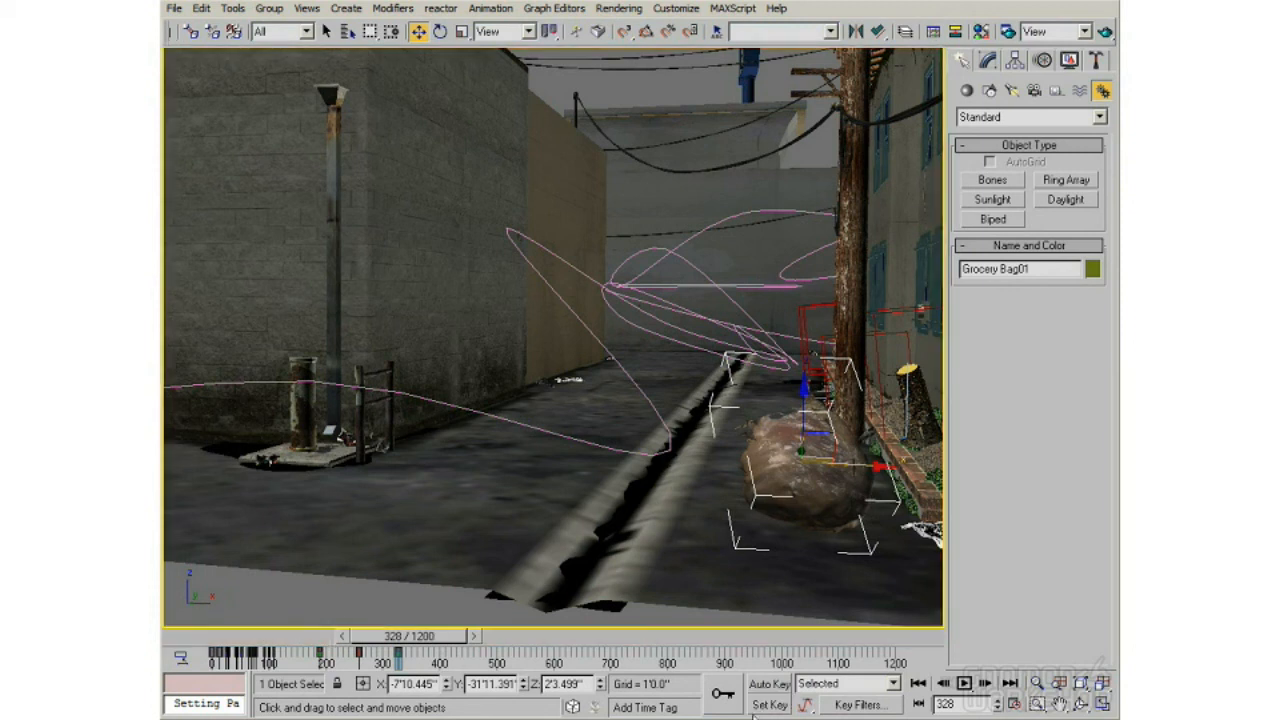
Step: Scrub the bag's animation from frame 0 and retime its last two keys to about frames 300 and 400
key(Home)
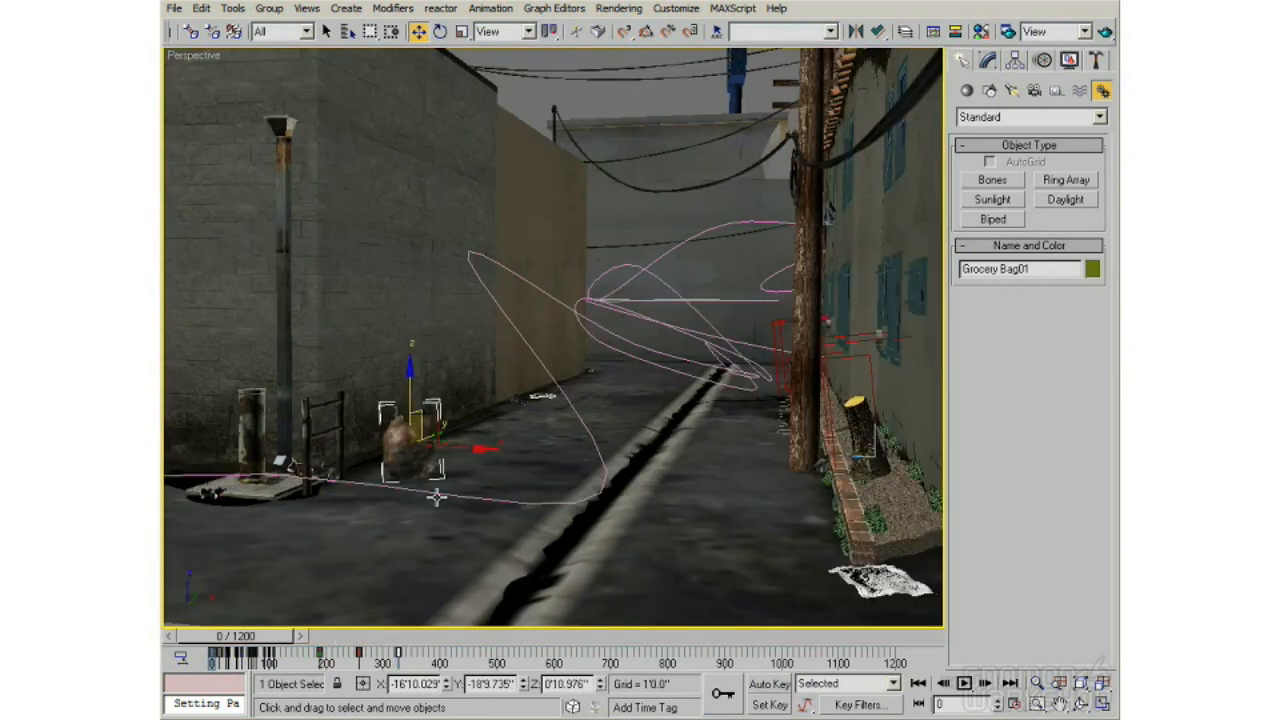
drag(277, 636, 383, 645)
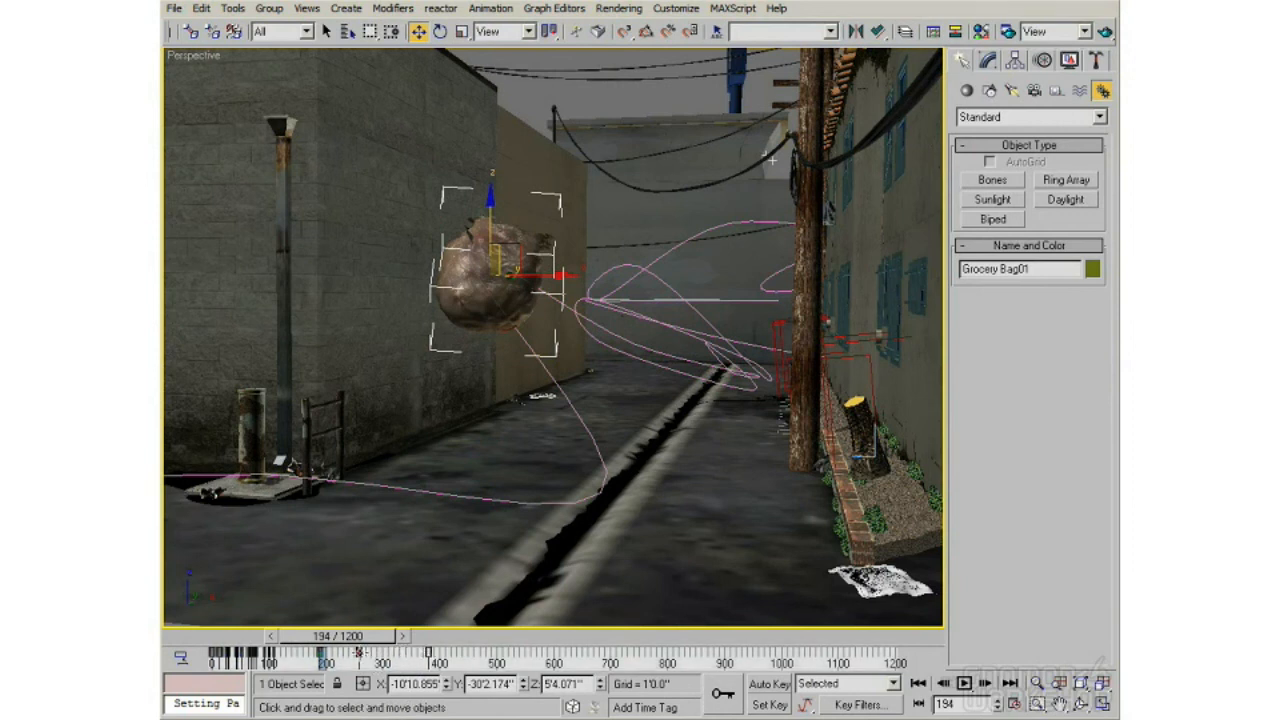
drag(358, 652, 268, 643)
key(w)
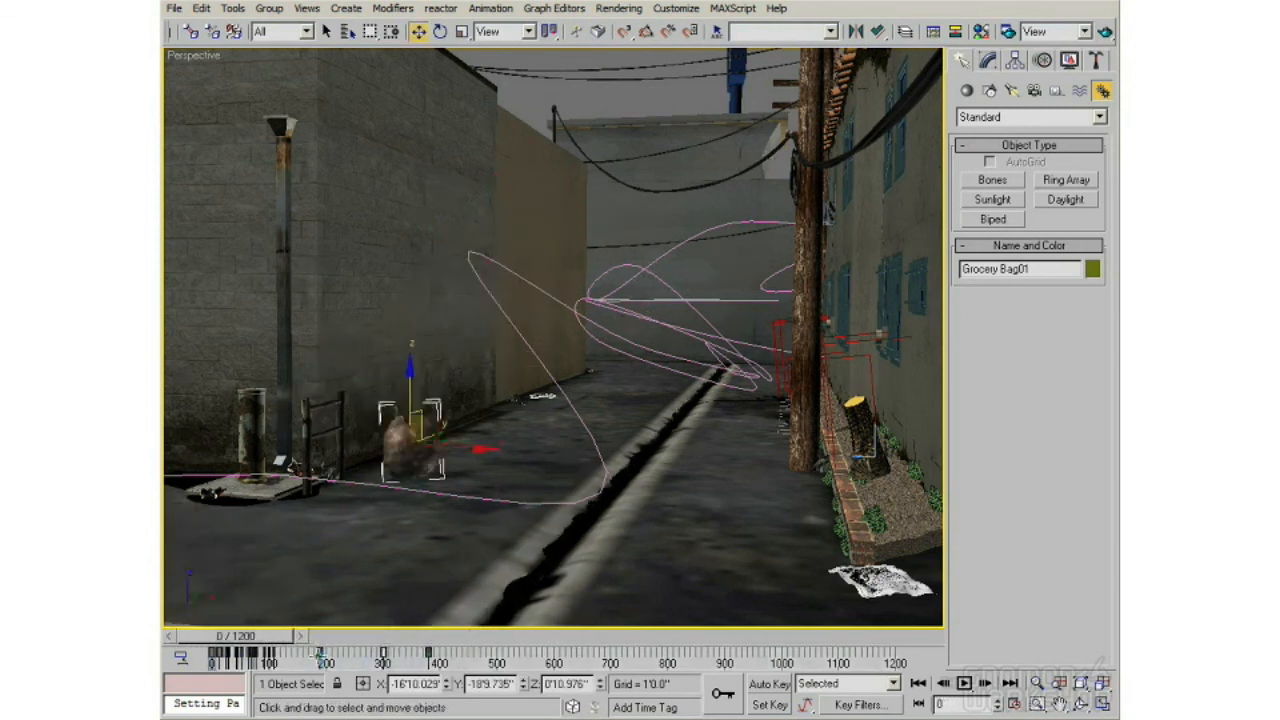
click(430, 652)
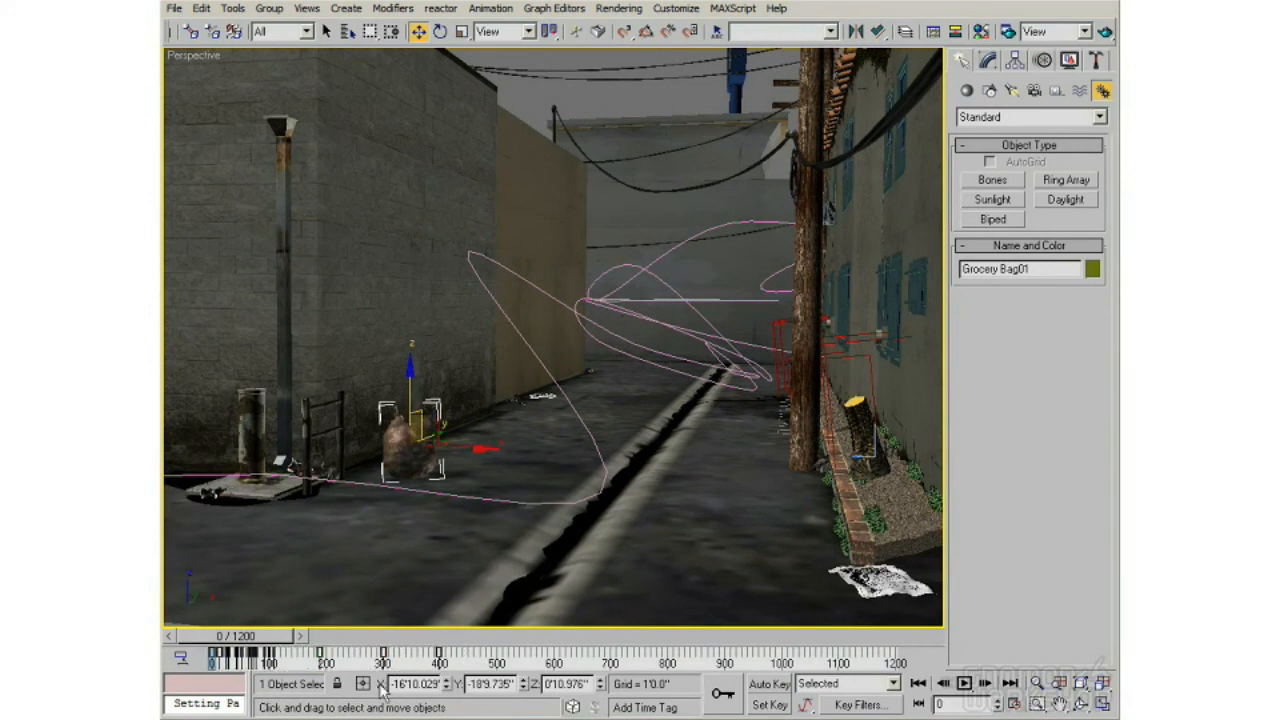
Step: Delete all of the grocery bag's animation keys and check the start of the timeline at frame 0
key(Delete)
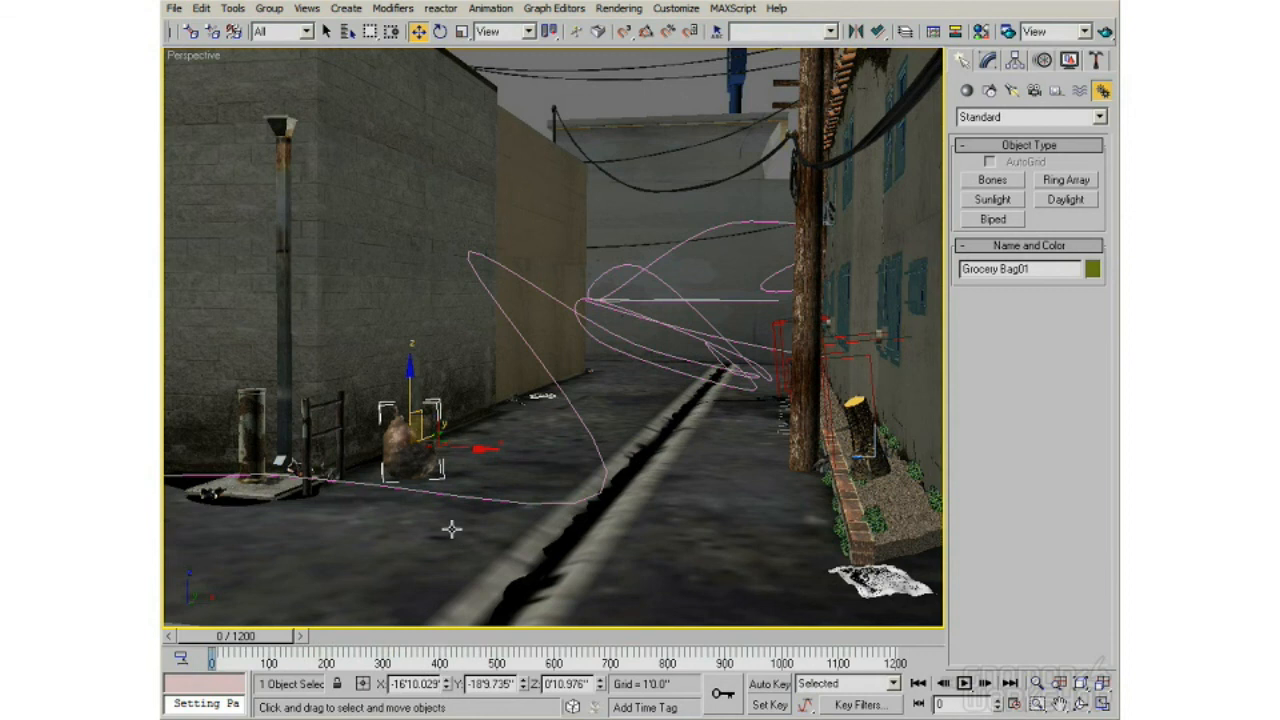
mouse_move(276, 639)
mouse_down()
mouse_move(310, 638)
mouse_move(261, 638)
mouse_up()
key(w)
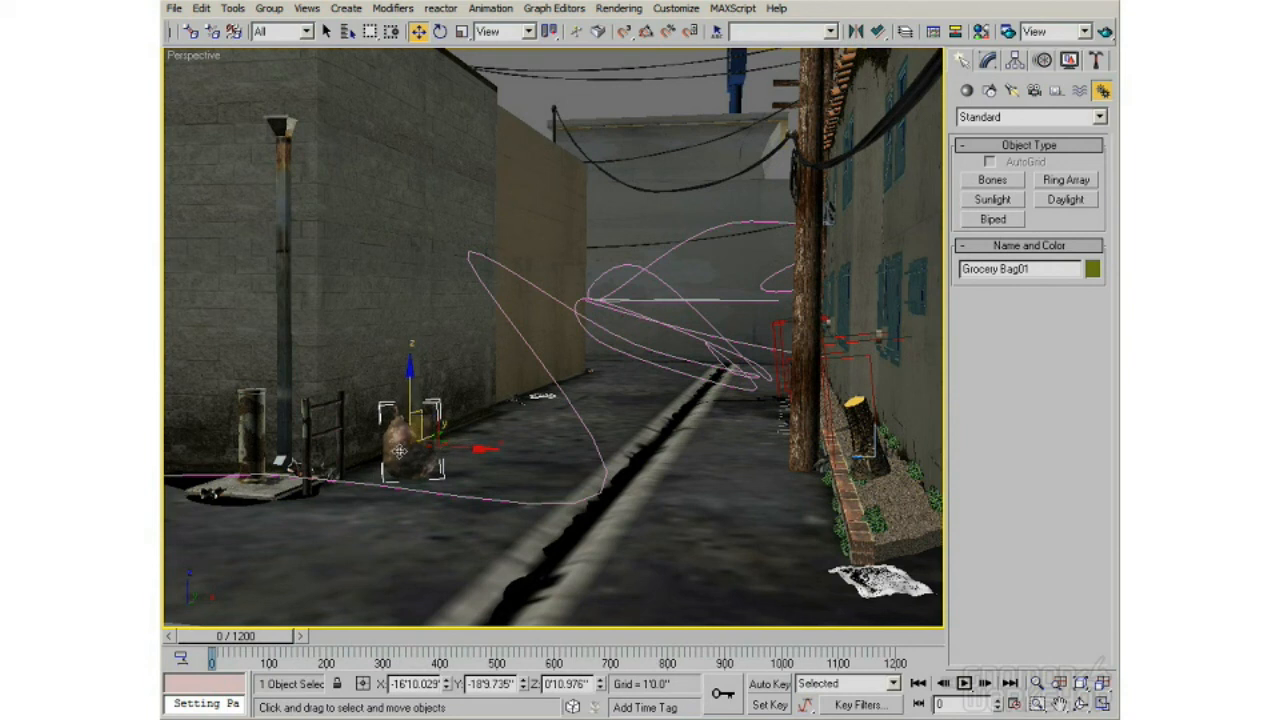
Step: Assign a Path Constraint to the grocery bag using the looping curve in the alley, and scrub to frame 631 to check its motion
click(490, 10)
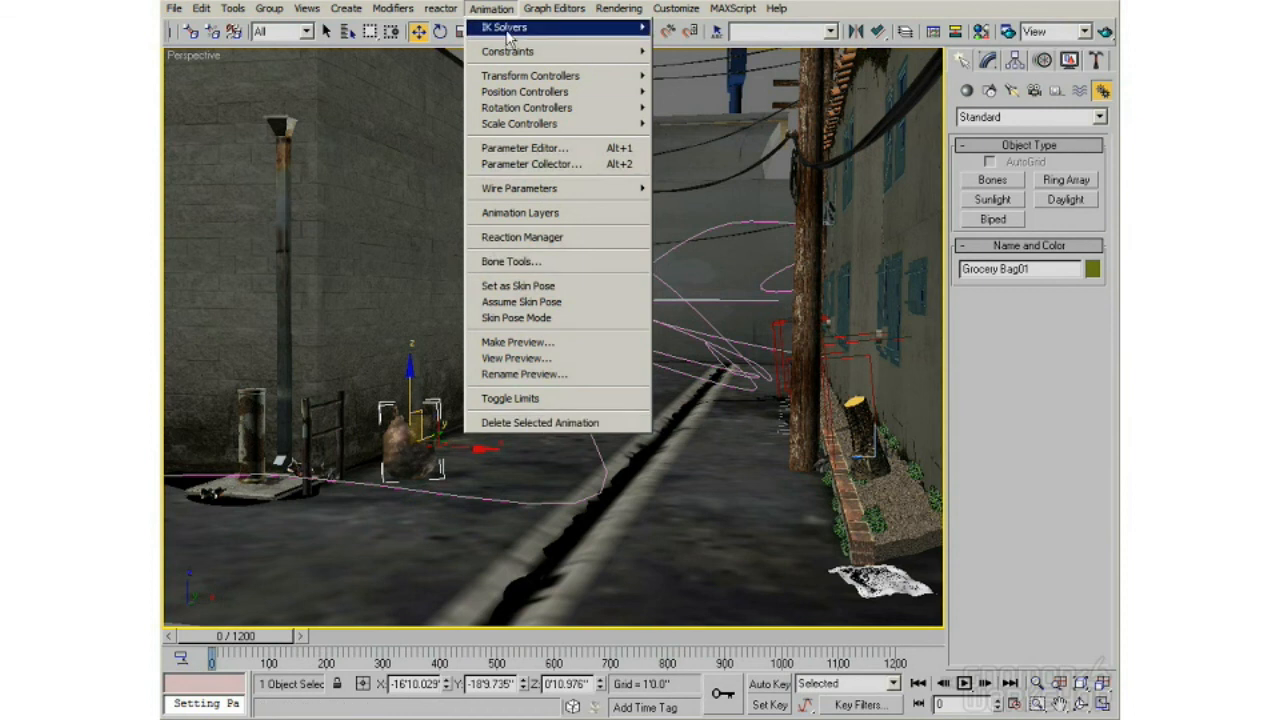
mouse_move(508, 30)
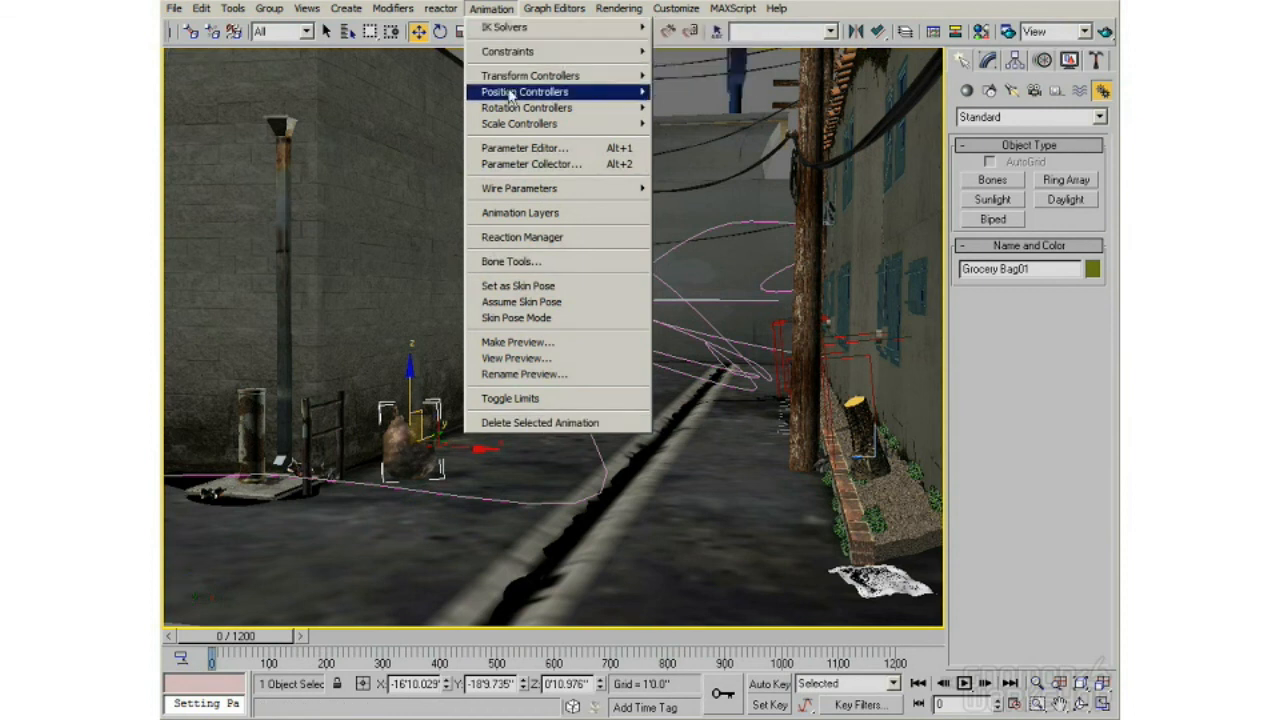
mouse_move(510, 93)
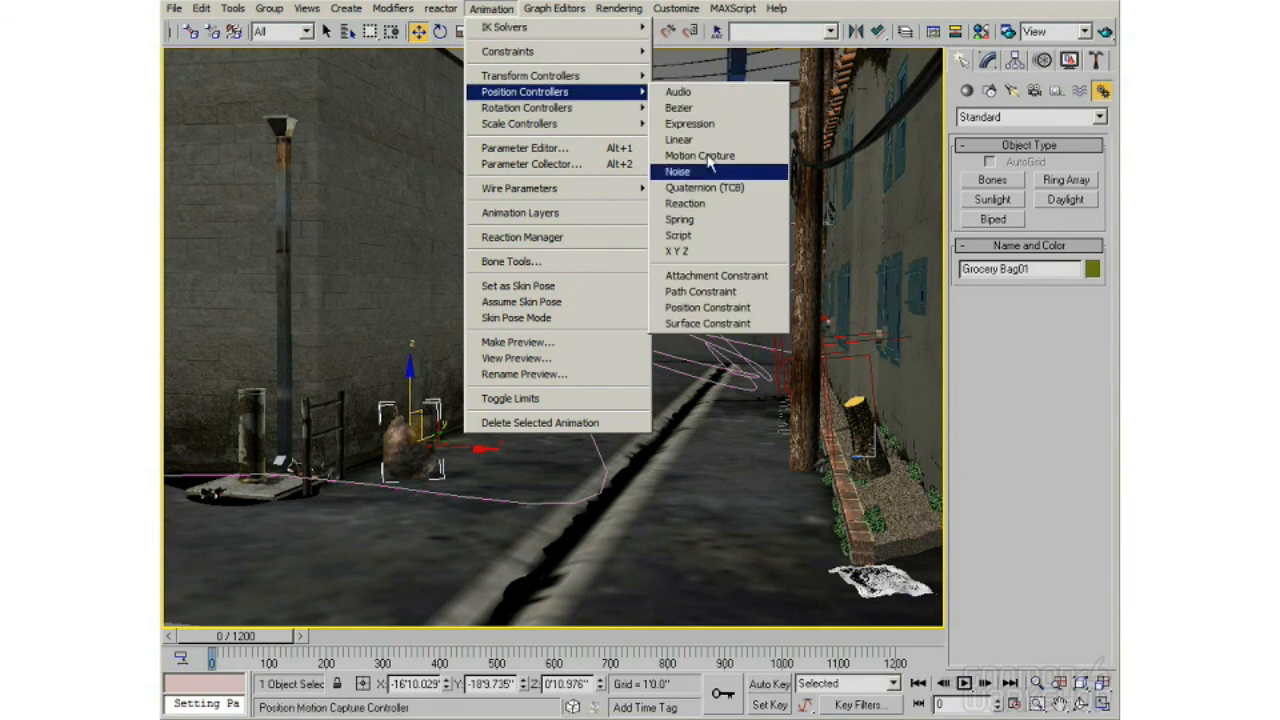
click(722, 292)
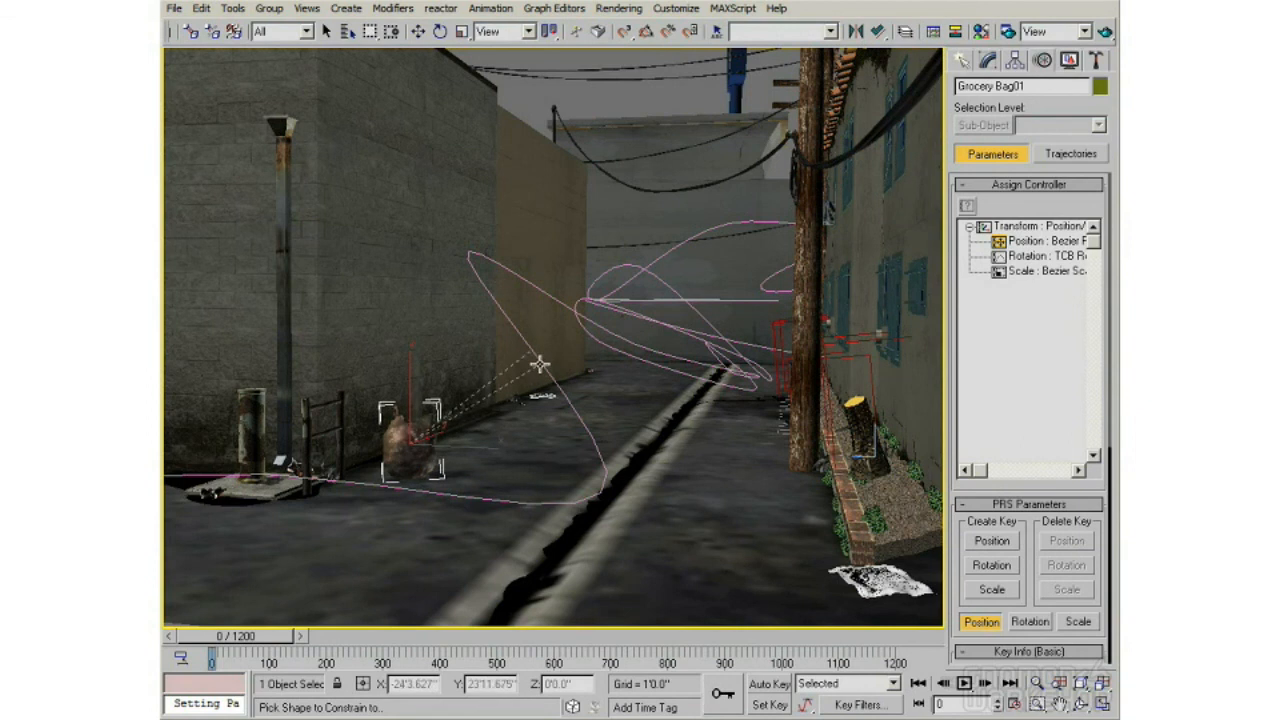
click(539, 364)
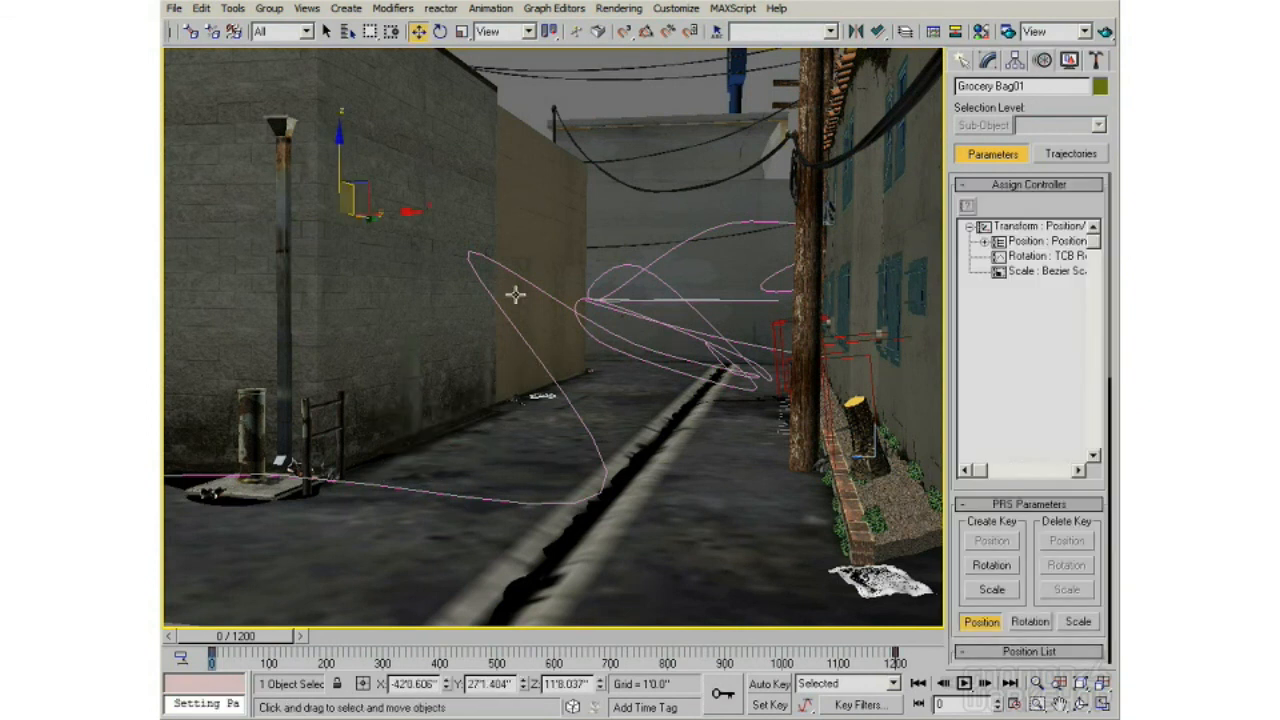
mouse_move(652, 302)
alt+middle_down()
mouse_move(695, 343)
mouse_move(643, 364)
mouse_move(658, 295)
alt+middle_up()
drag(268, 641, 607, 641)
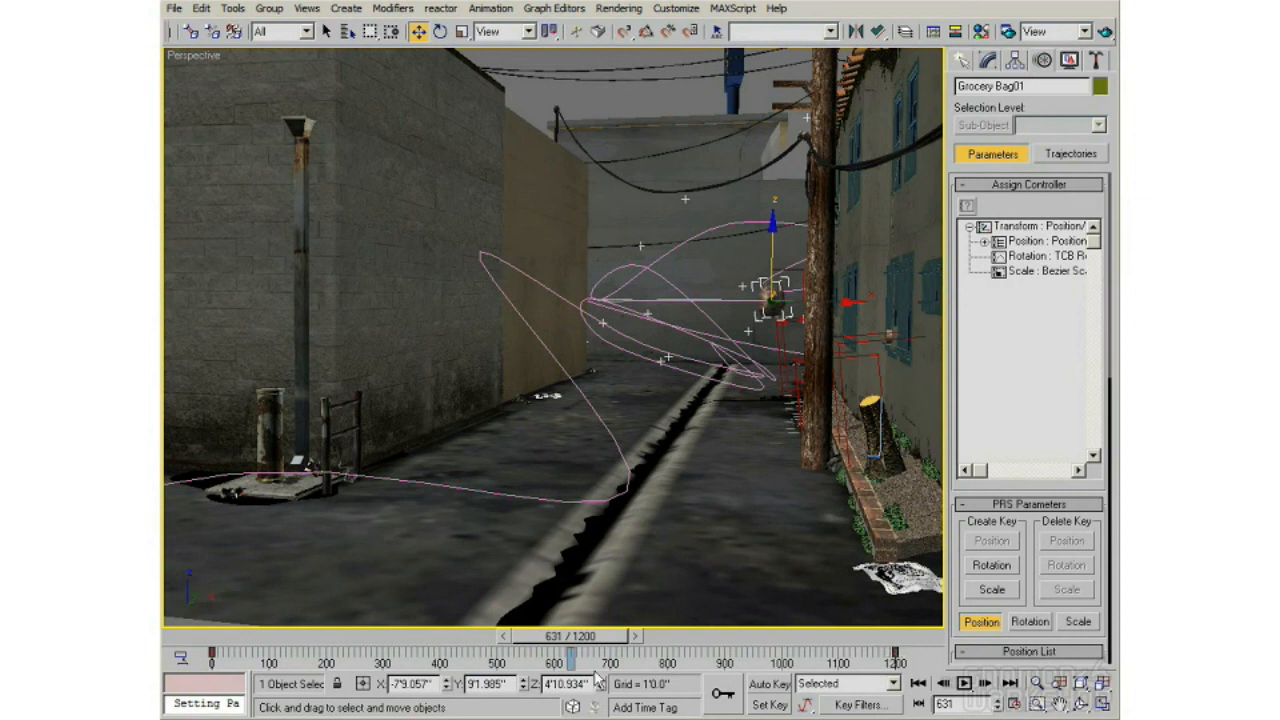
Step: Shorten the path animation by moving its end key to frame 800, and save the scene at frame 303 after scrubbing
drag(895, 655, 668, 655)
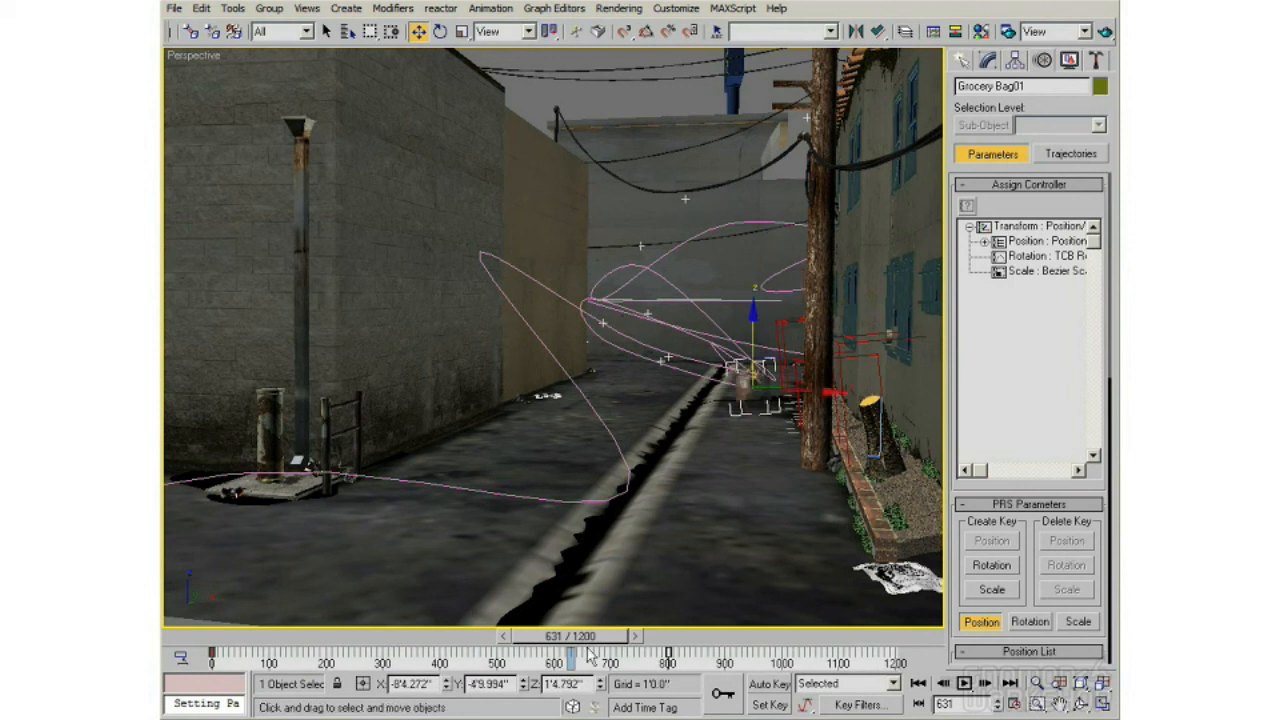
drag(598, 652, 684, 638)
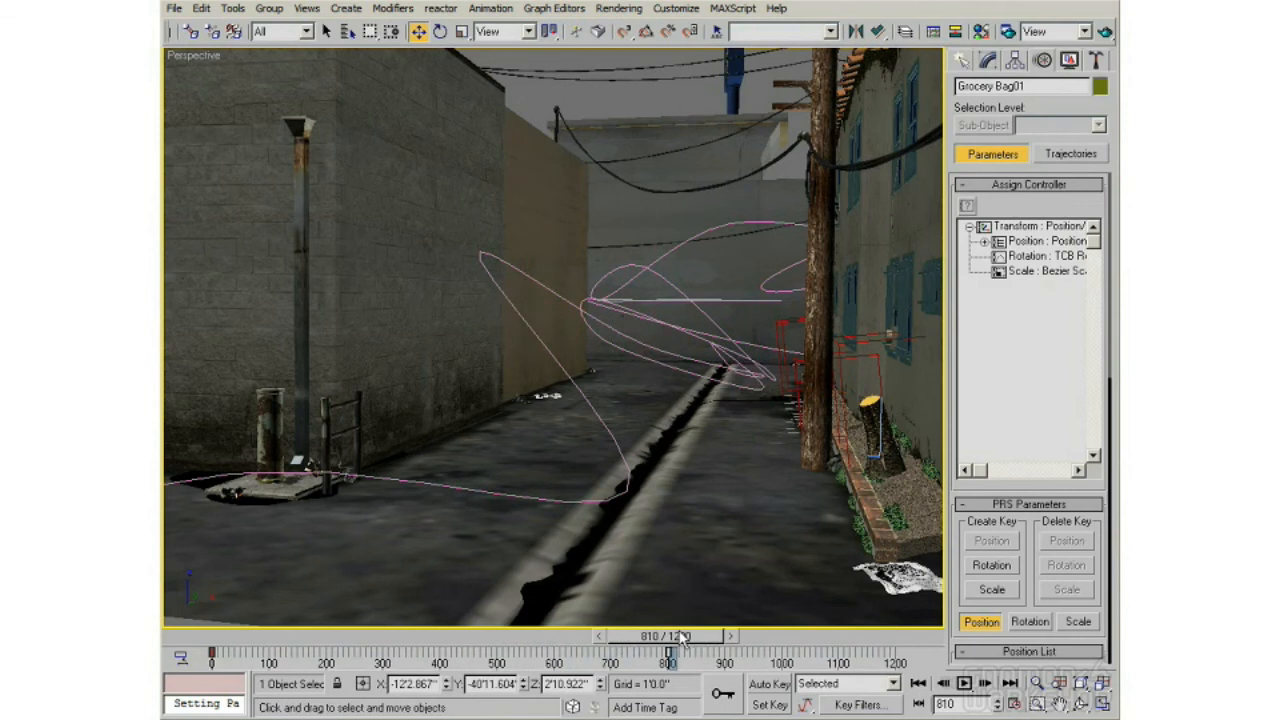
drag(658, 645, 408, 646)
key(ctrl+s)
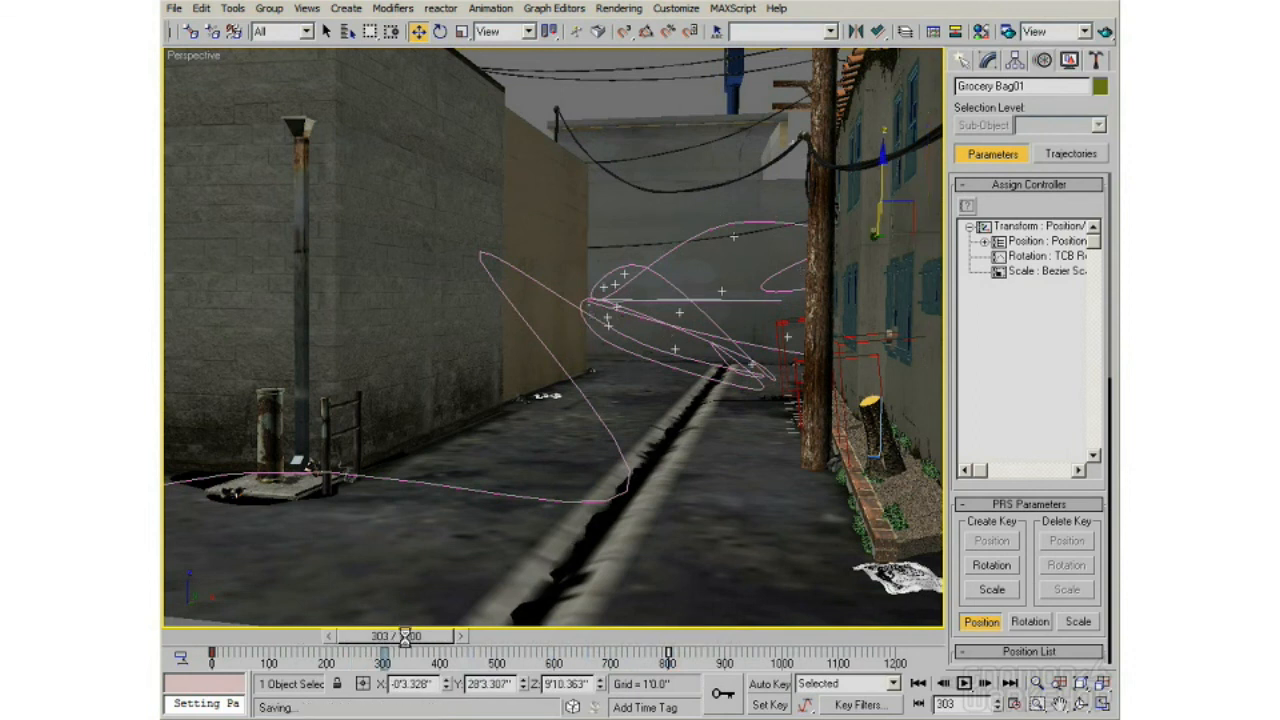